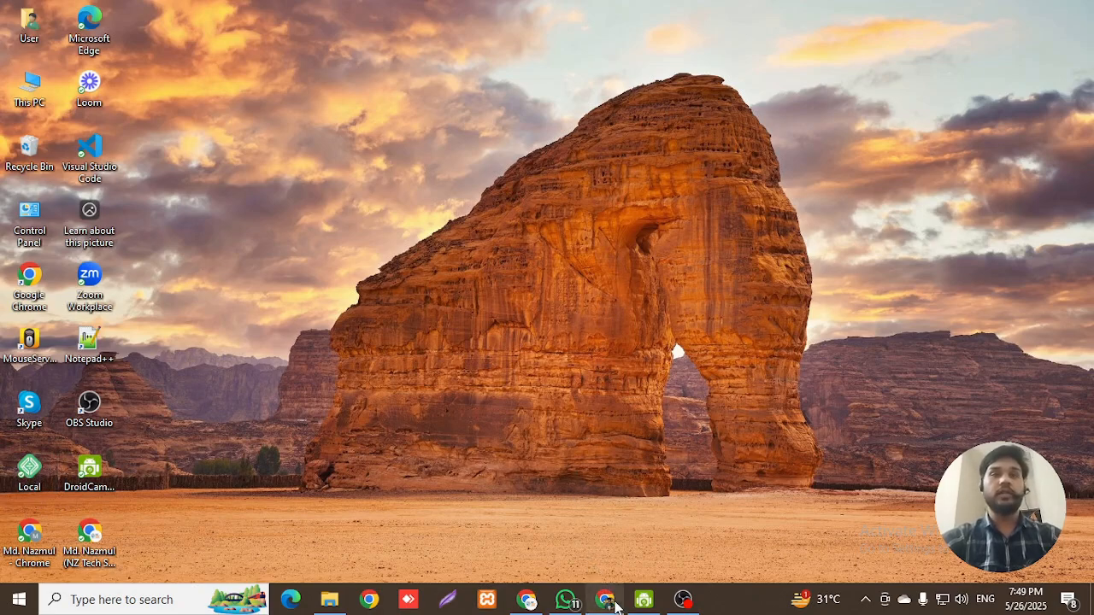
- Start Google Chrome from its taskbar icon
{"action": "left_click", "coordinate": [612, 601]}
- Search Google for 'local' and open the localwp.com home page from the results
{"action": "left_click", "coordinate": [221, 54]}
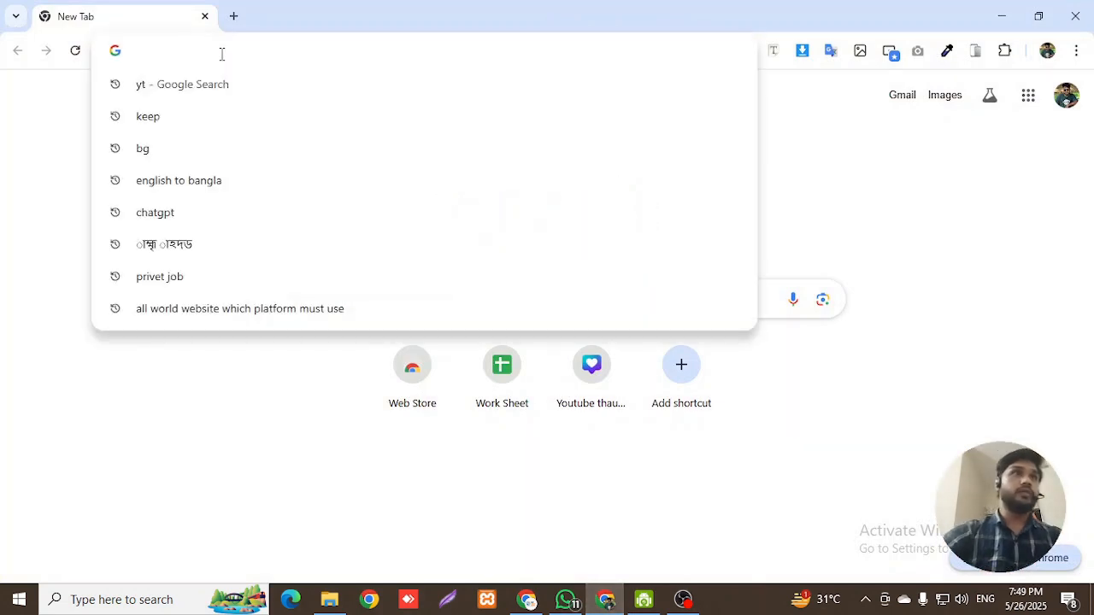
{"action": "type", "text": "loc"}
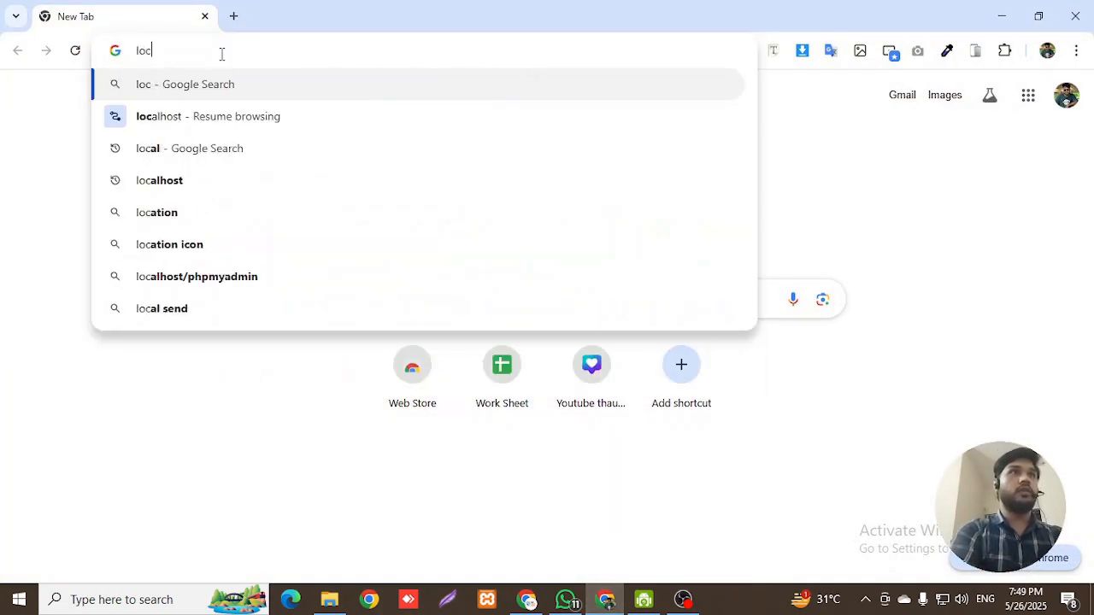
{"action": "type", "text": "al"}
{"action": "key", "text": "Return"}
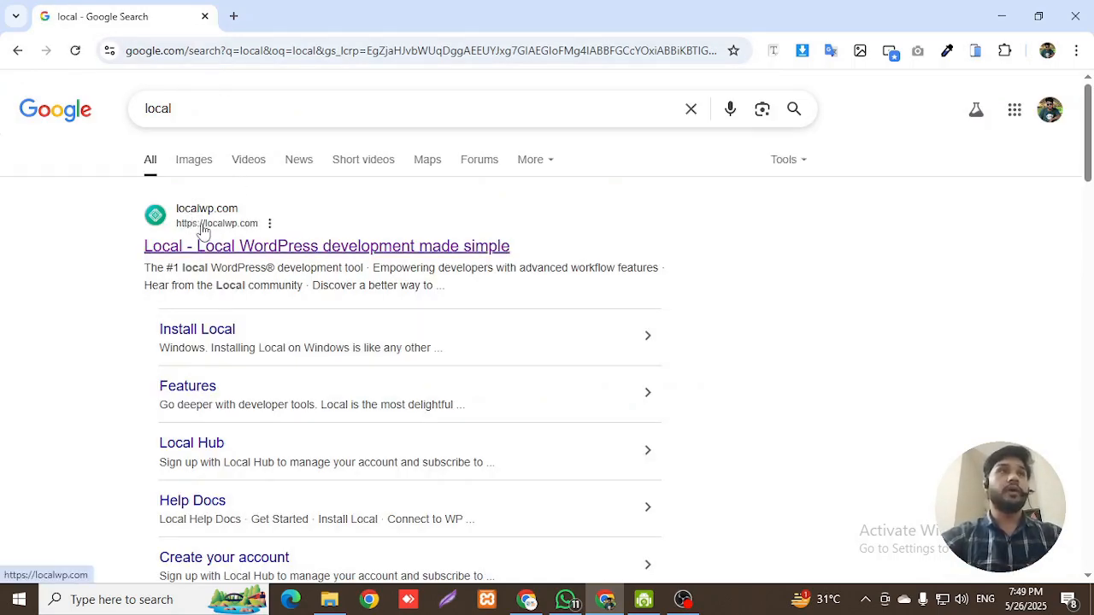
{"action": "left_click", "coordinate": [209, 248]}
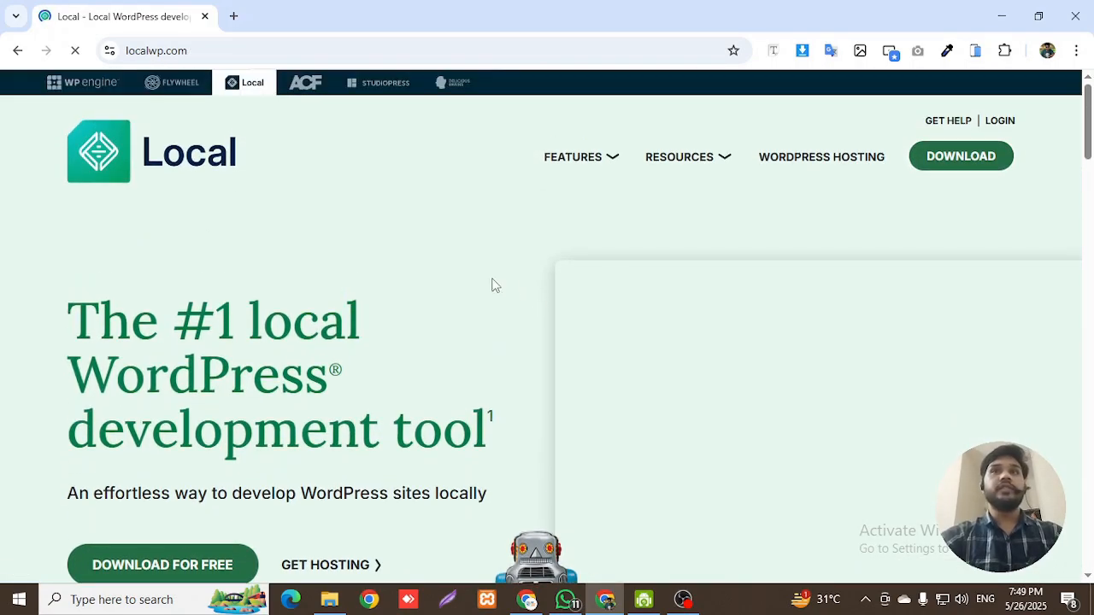
{"action": "scroll", "coordinate": [494, 284], "scroll_direction": "down", "scroll_amount": 5}
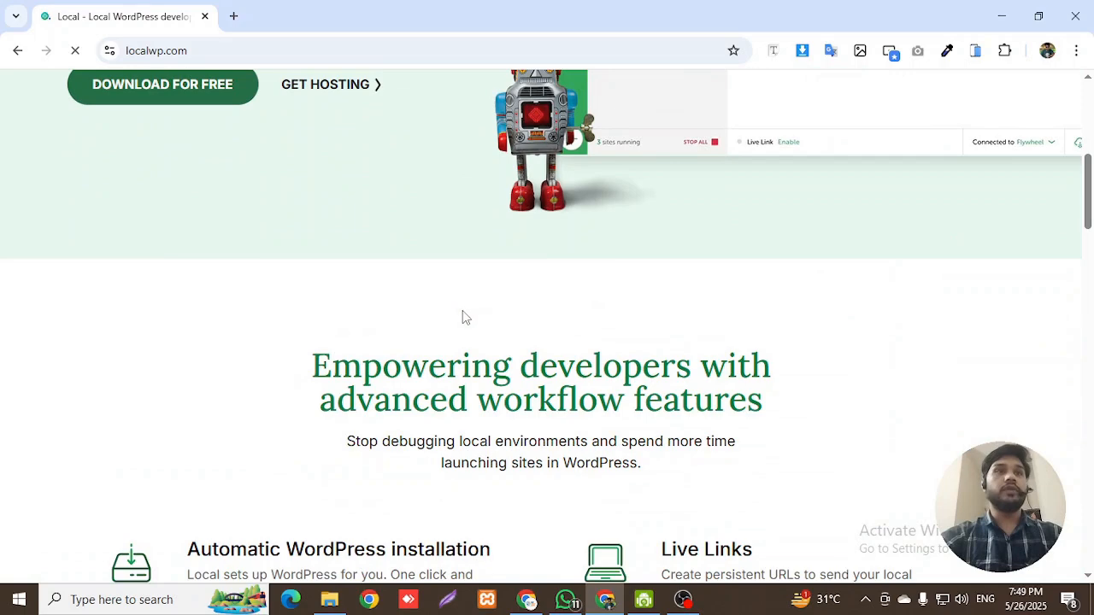
{"action": "scroll", "coordinate": [462, 318], "scroll_direction": "down", "scroll_amount": 2}
{"action": "scroll", "coordinate": [462, 318], "scroll_direction": "up", "scroll_amount": 7}
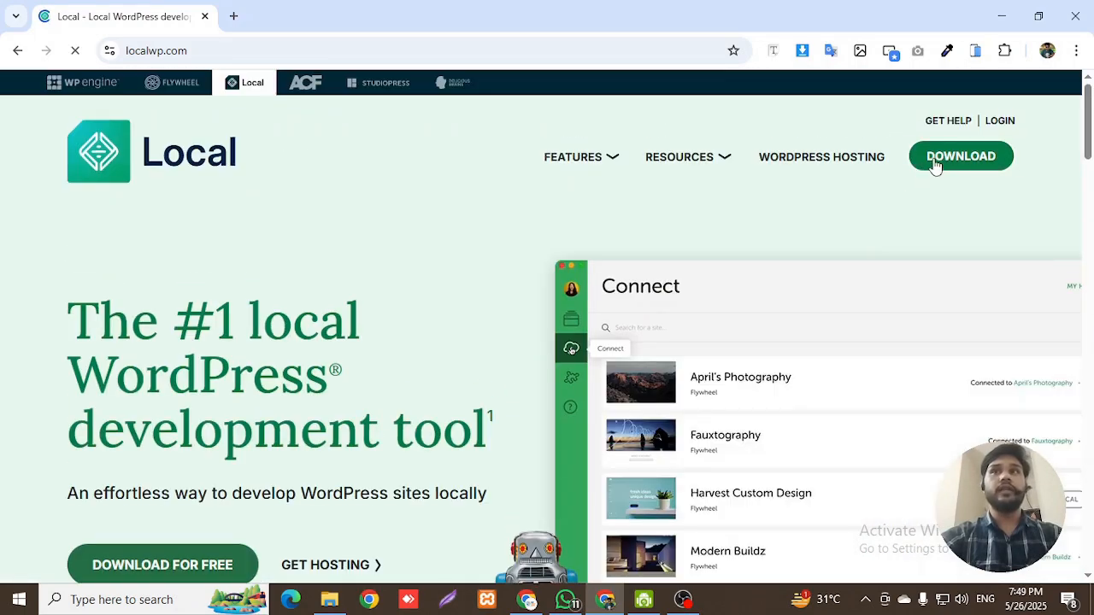
- Open the Download Local form, choose Windows, and fill in first and last name
{"action": "left_click", "coordinate": [940, 161]}
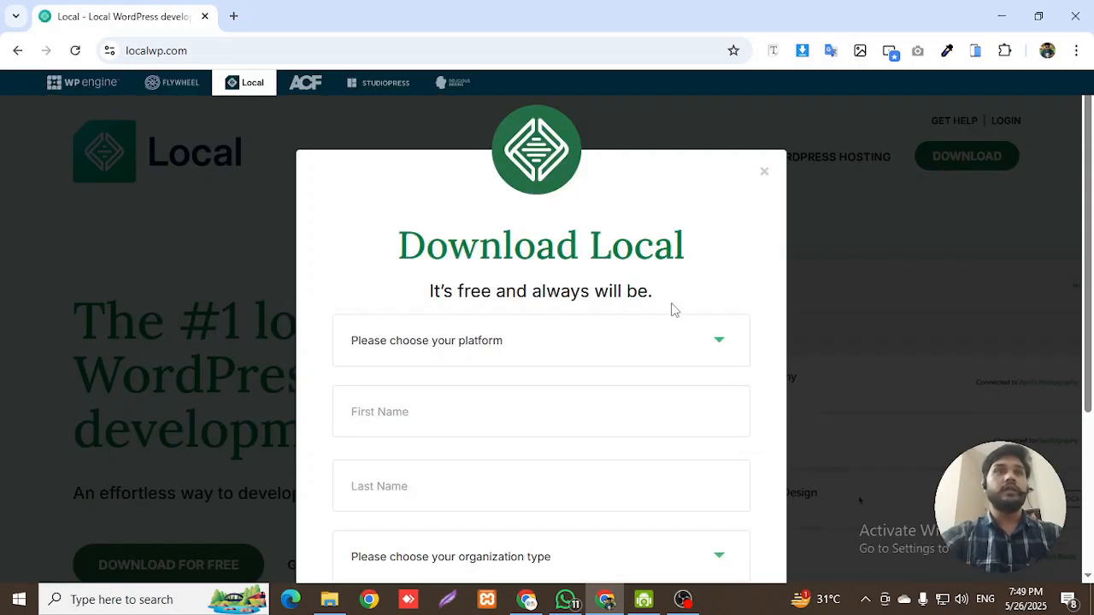
{"action": "scroll", "coordinate": [649, 325], "scroll_direction": "down", "scroll_amount": 1}
{"action": "left_click", "coordinate": [547, 263]}
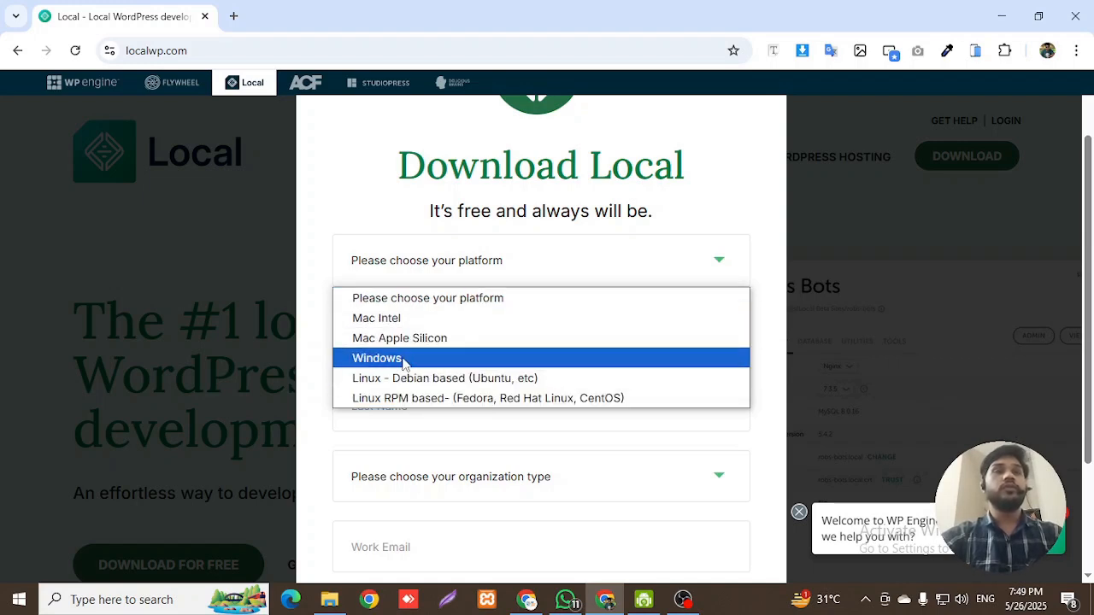
{"action": "left_click", "coordinate": [404, 358]}
{"action": "left_click", "coordinate": [492, 321]}
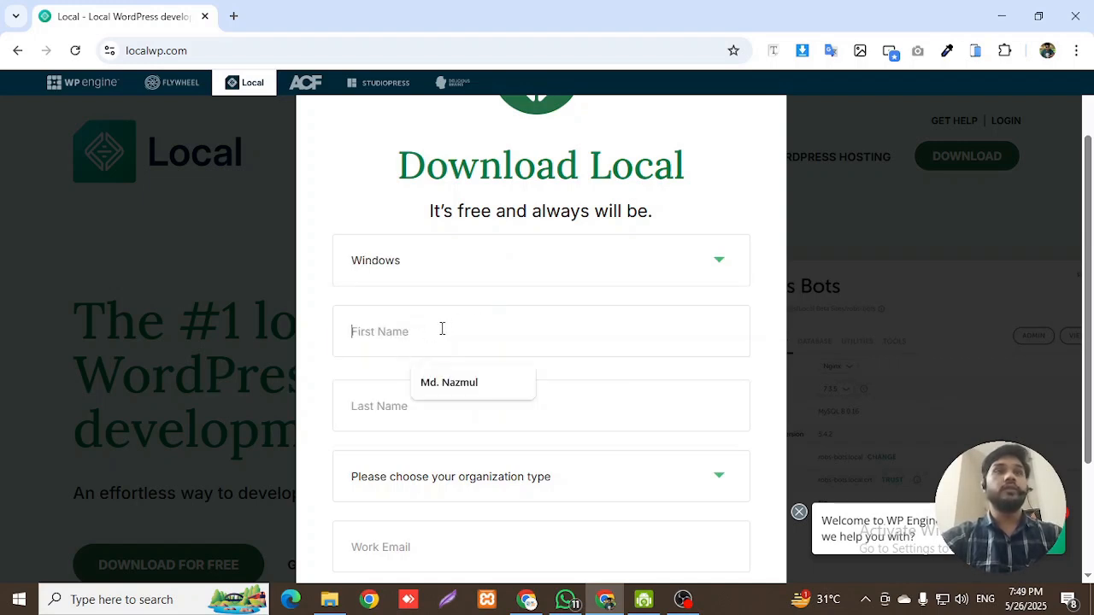
{"action": "left_click", "coordinate": [484, 376]}
{"action": "scroll", "coordinate": [454, 418], "scroll_direction": "down", "scroll_amount": 1}
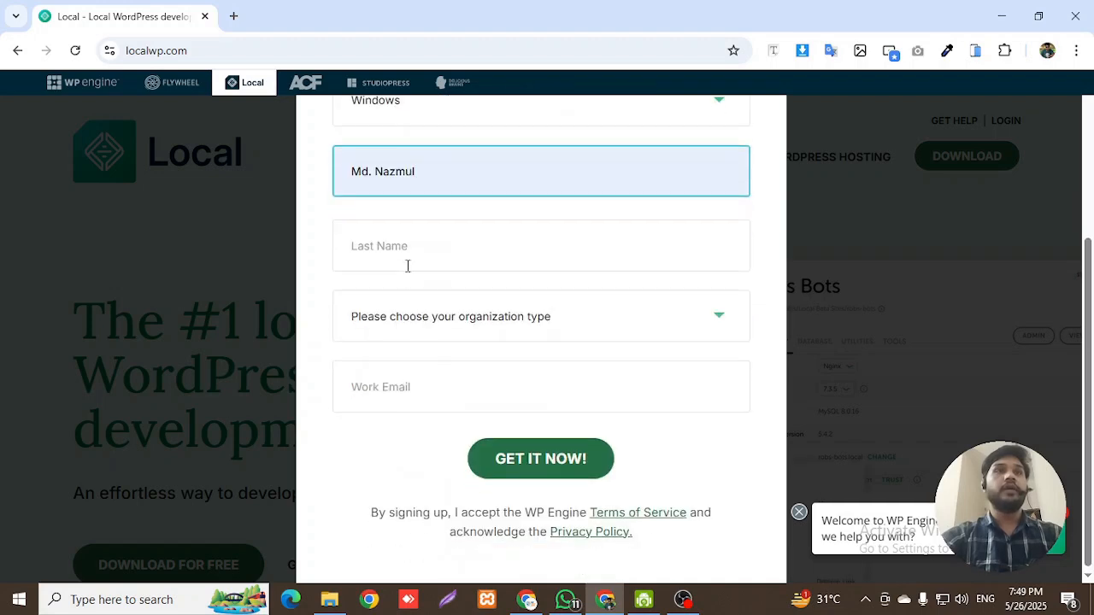
{"action": "left_click", "coordinate": [406, 260]}
{"action": "left_click", "coordinate": [426, 299]}
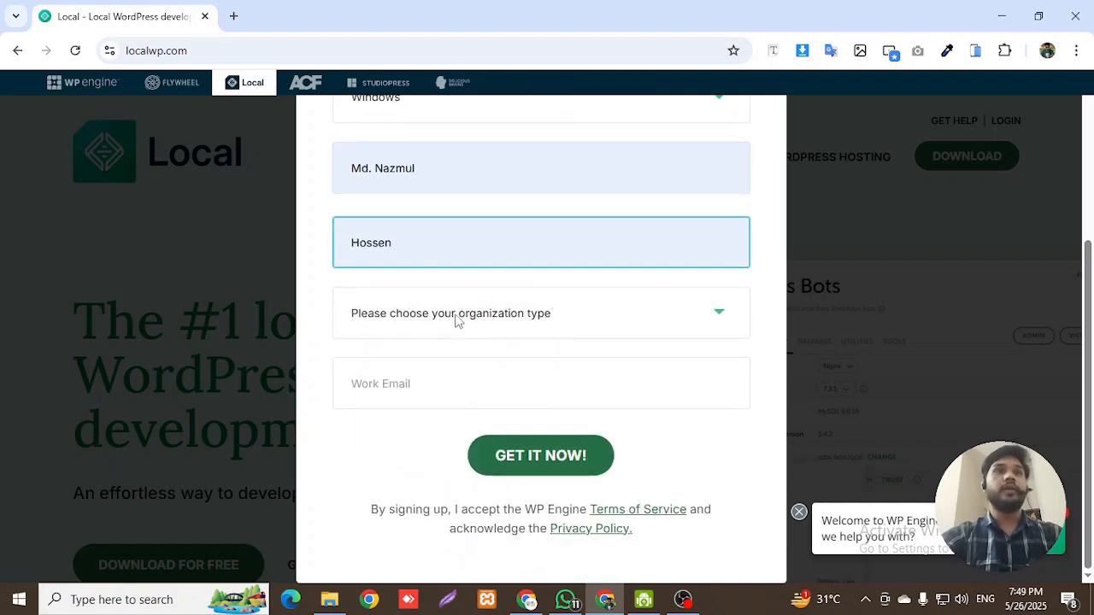
- Set organization type to Other, fill in the work email, and submit with GET IT NOW
{"action": "left_click", "coordinate": [456, 318]}
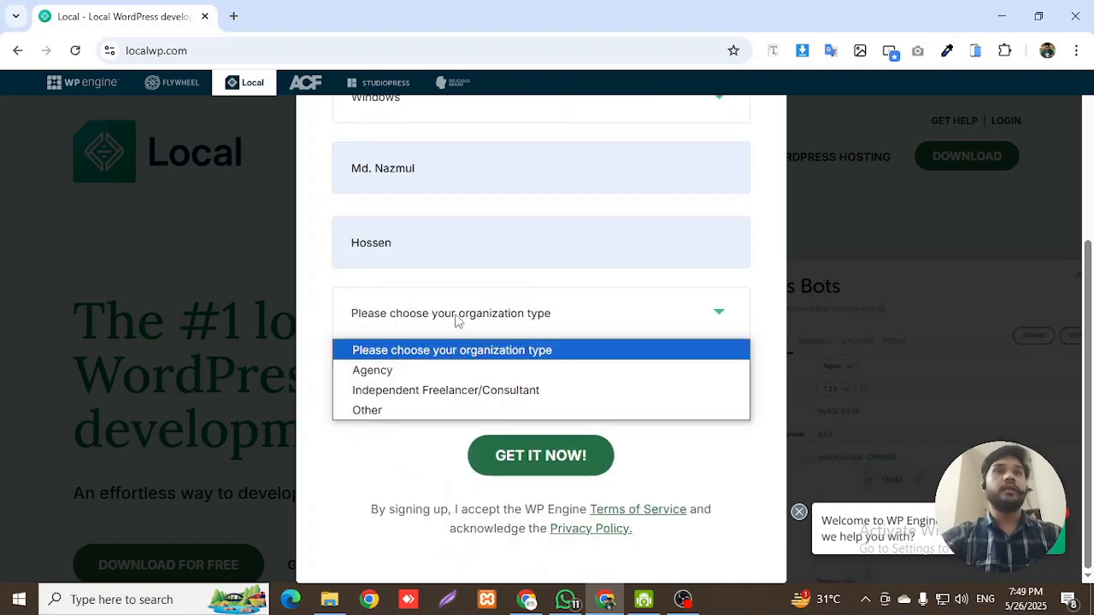
{"action": "left_click", "coordinate": [439, 410]}
{"action": "left_click", "coordinate": [434, 385]}
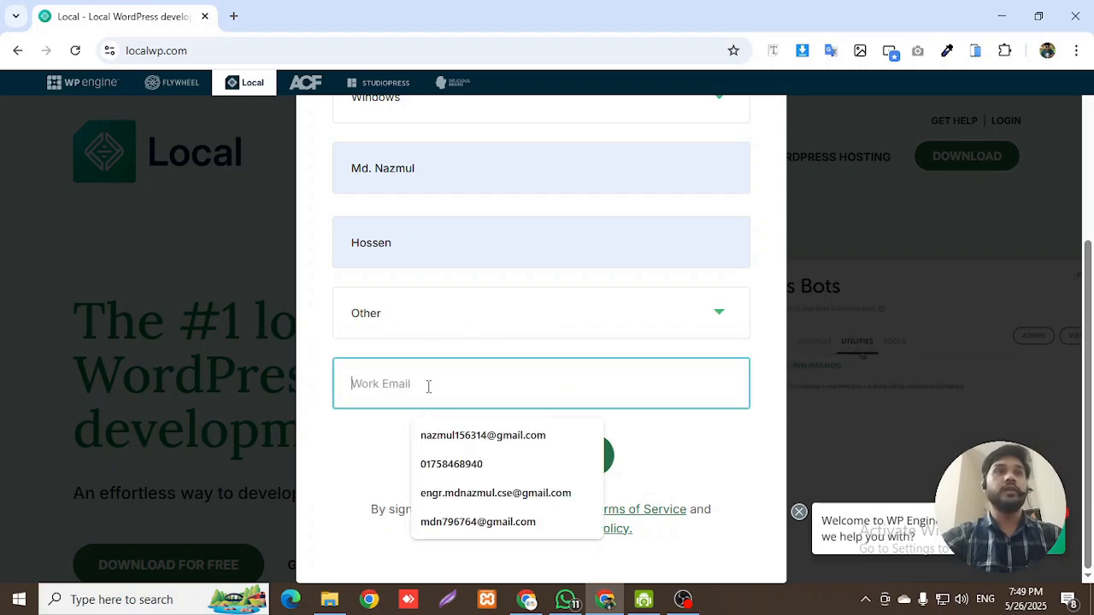
{"action": "left_click", "coordinate": [483, 431]}
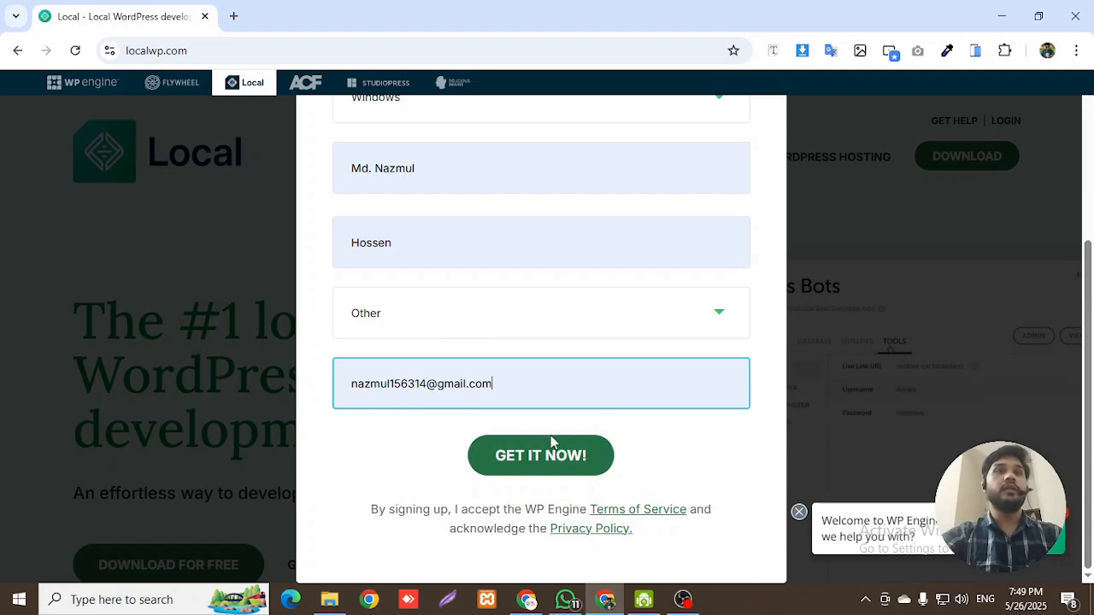
{"action": "left_click", "coordinate": [541, 462]}
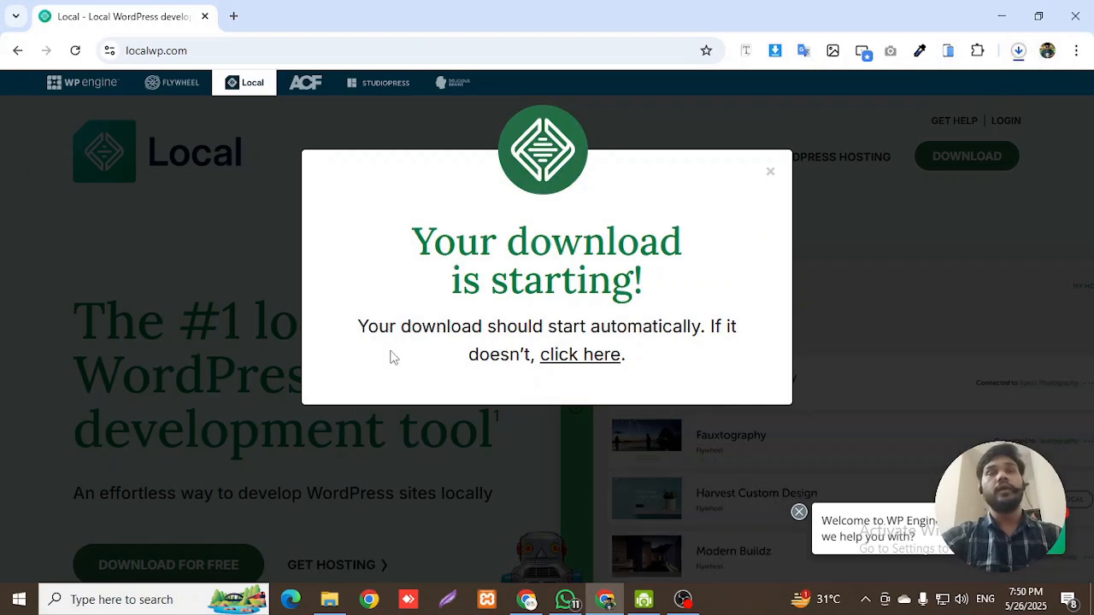
- Close the download confirmation, minimize Chrome, and start Local from its desktop icon
{"action": "left_click", "coordinate": [770, 174]}
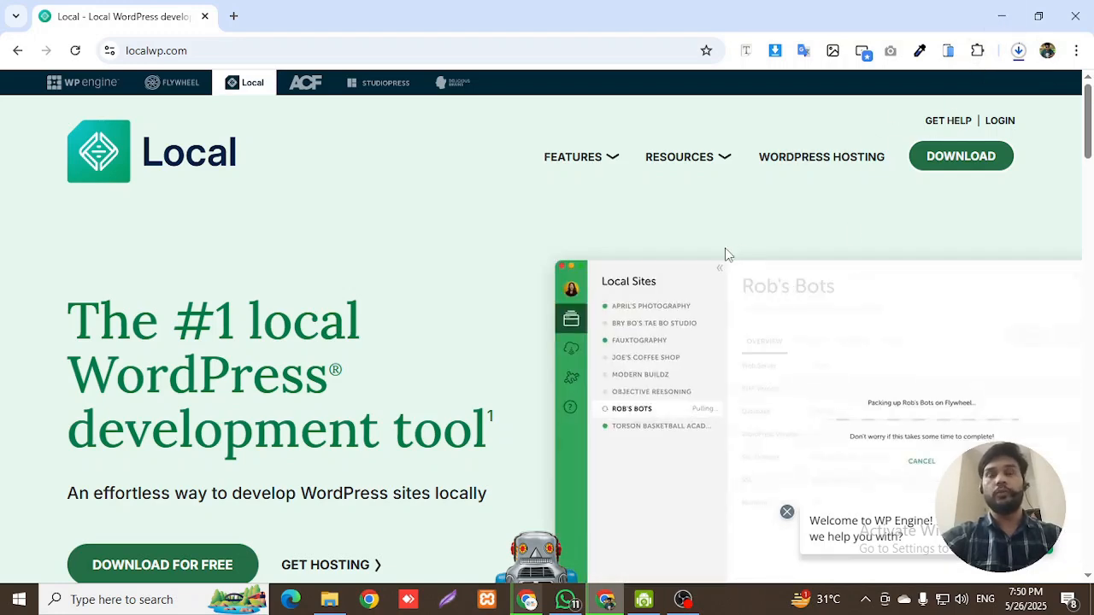
{"action": "left_click", "coordinate": [1000, 17]}
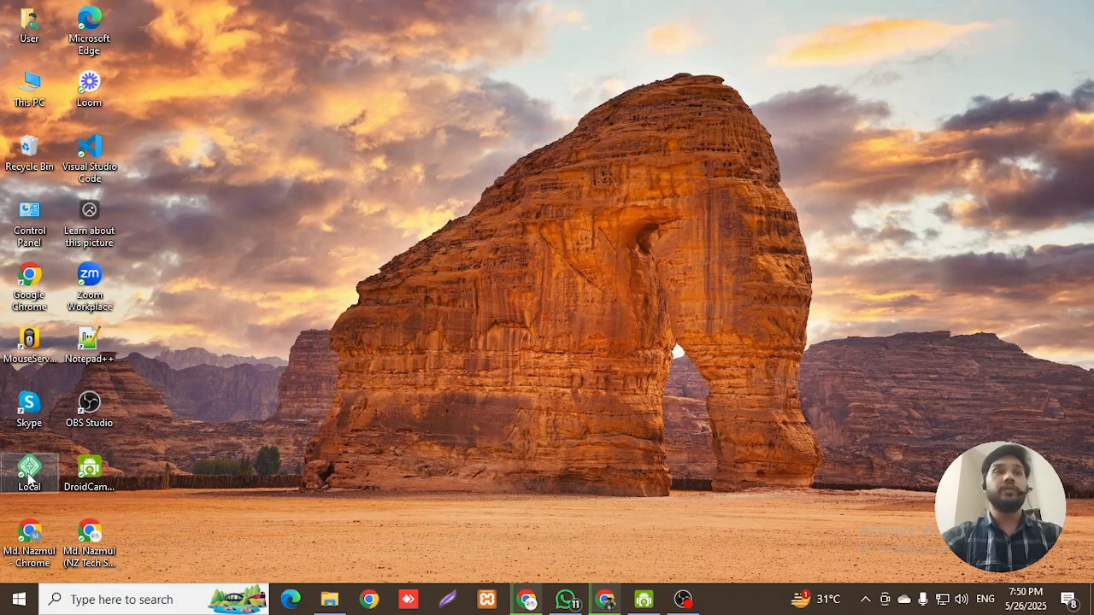
{"action": "left_click", "coordinate": [26, 472]}
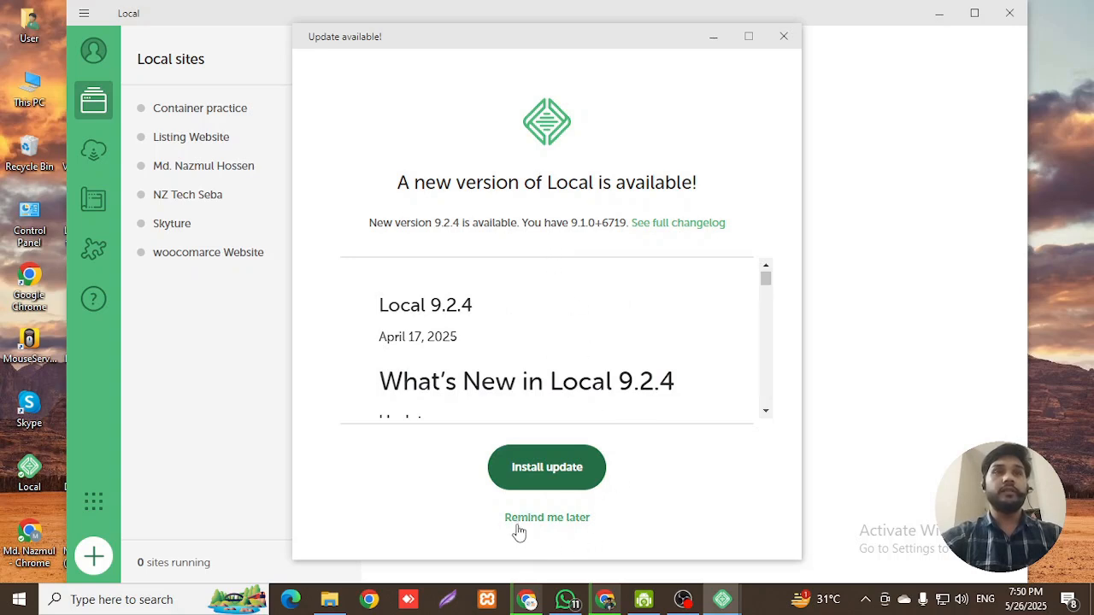
- Postpone the 9.2.4 update with Remind me later and start adding a site
{"action": "left_click", "coordinate": [569, 522]}
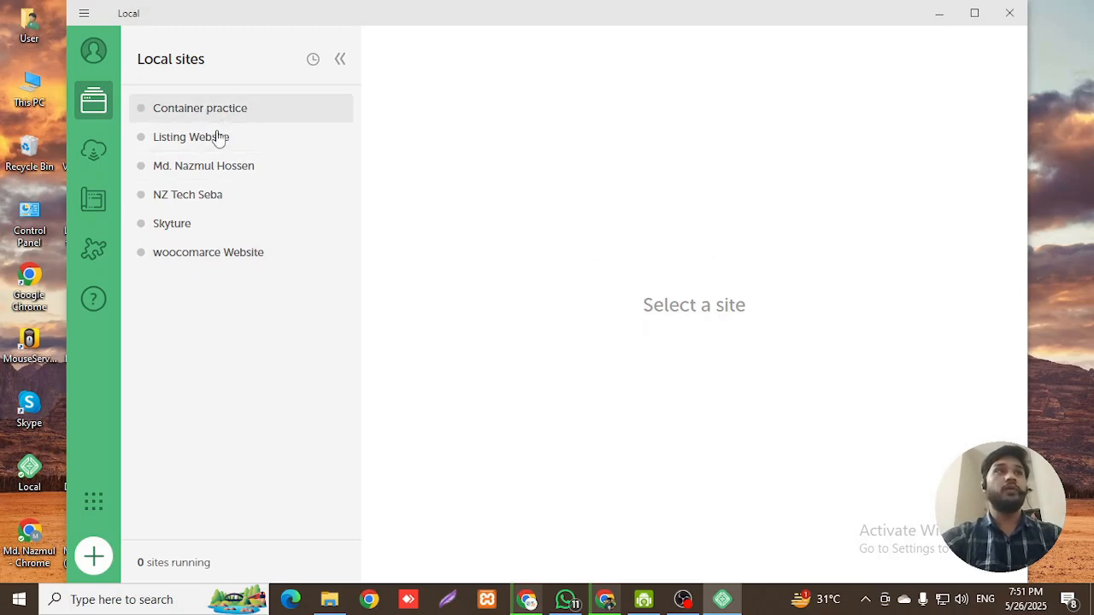
{"action": "left_click", "coordinate": [93, 559]}
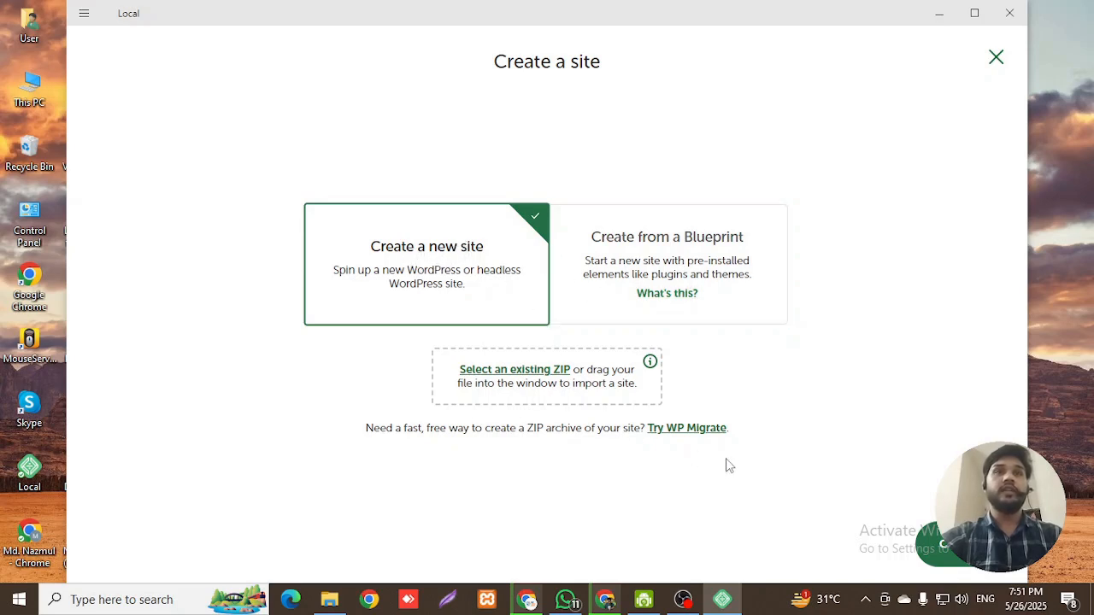
- Create a new site named 'NZ Tech' on the Preferred environment (PHP 8.2.23, nginx, MySQL 8.0.16)
{"action": "left_click", "coordinate": [933, 544]}
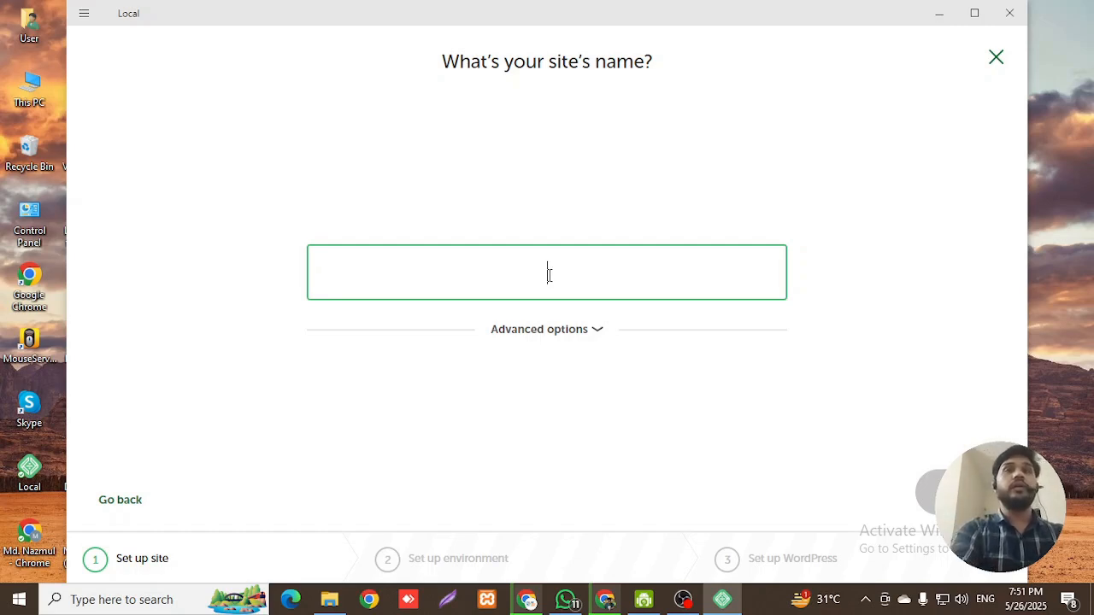
{"action": "type", "text": "N"}
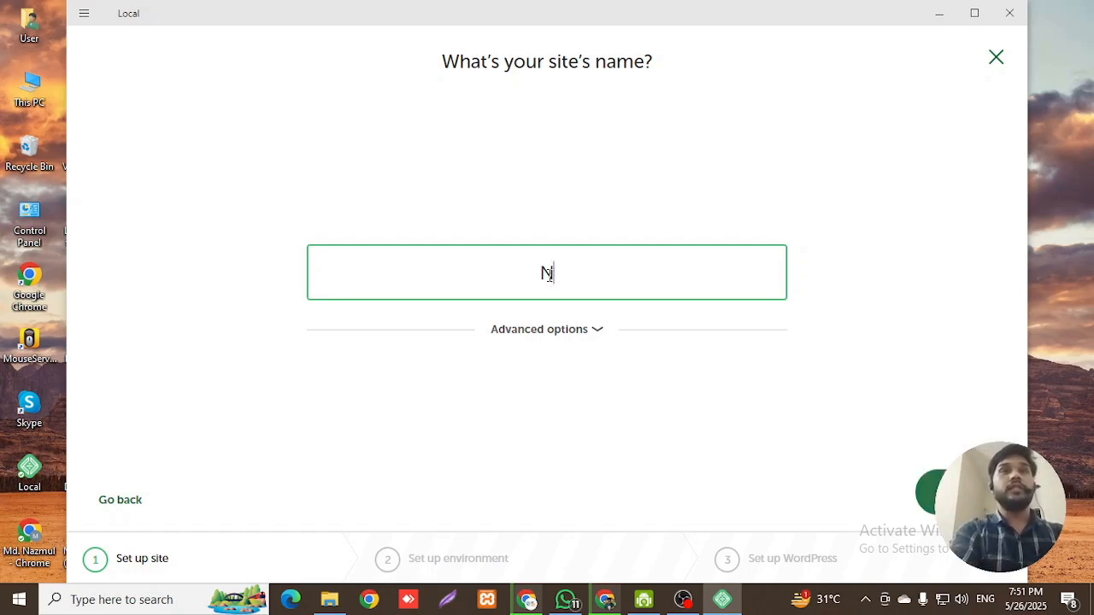
{"action": "type", "text": "Z Tech "}
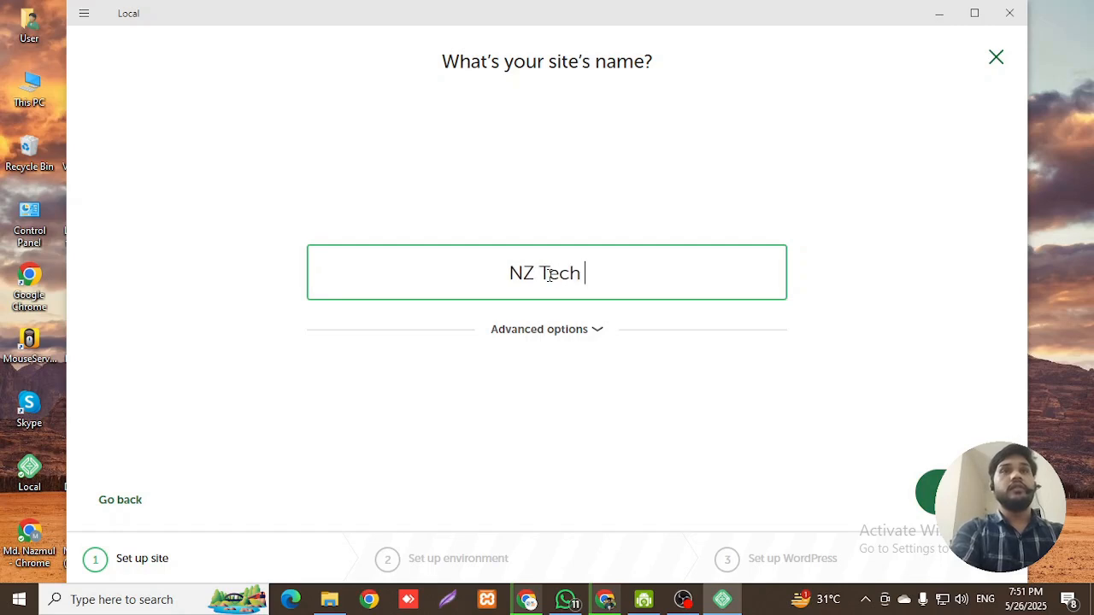
{"action": "type", "text": "Seba"}
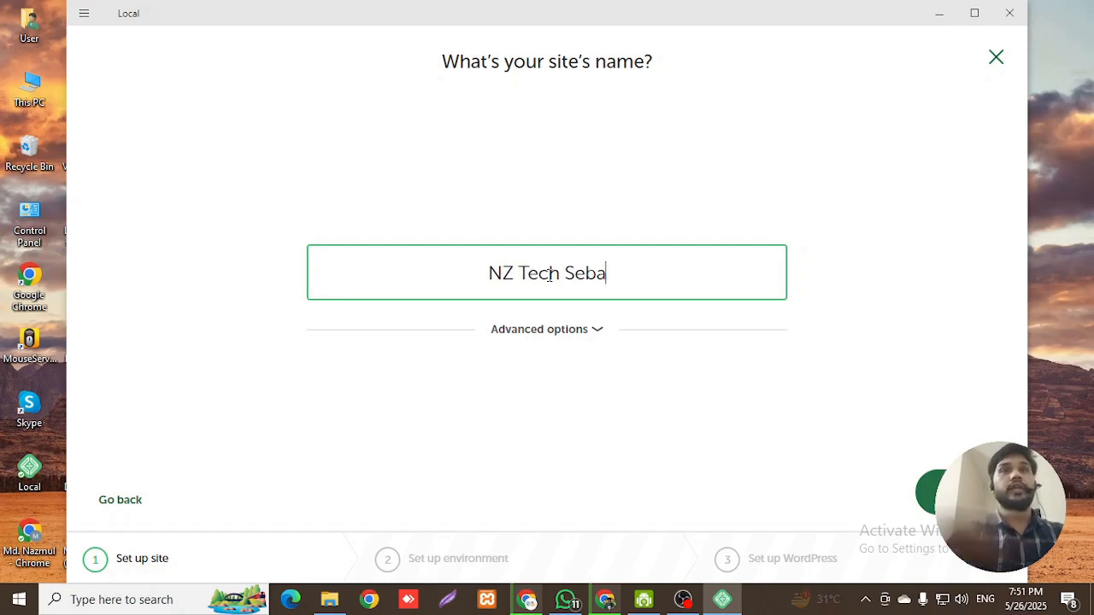
{"action": "key", "text": "Return"}
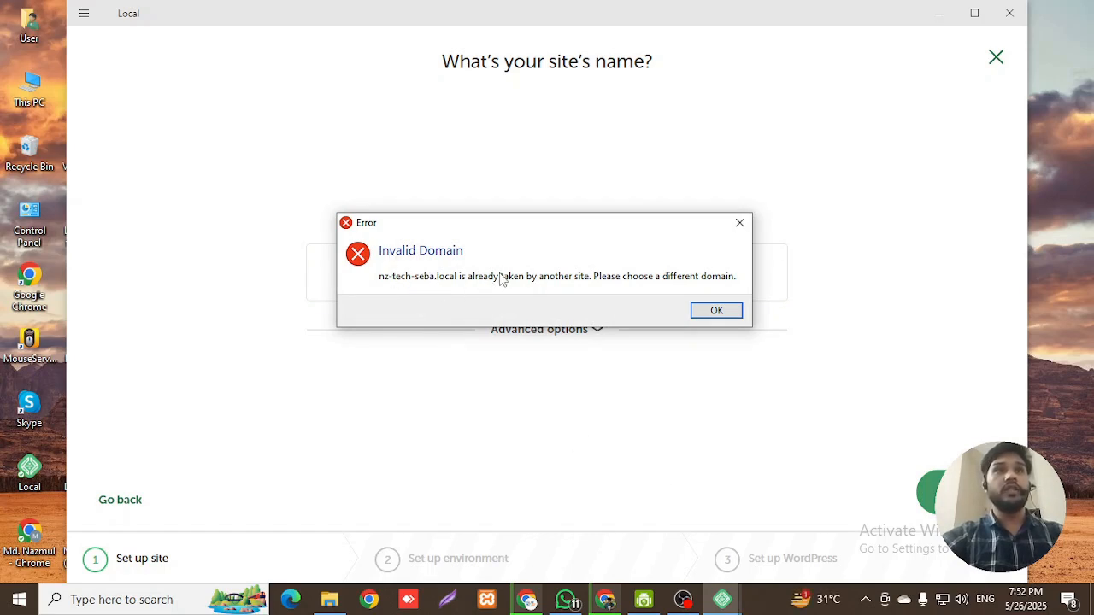
{"action": "left_click", "coordinate": [740, 224]}
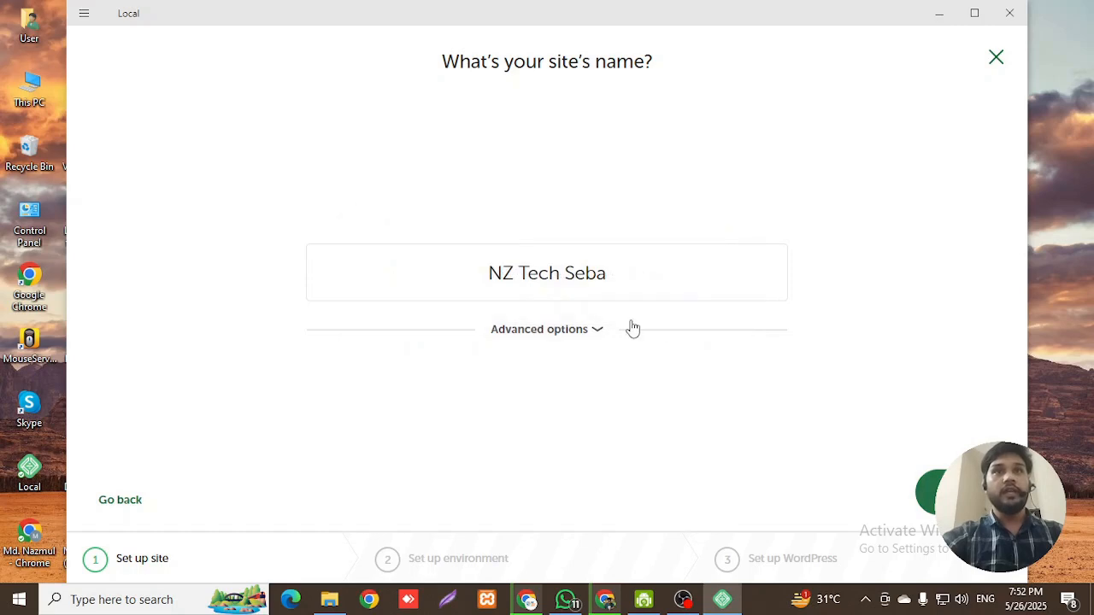
{"action": "left_click", "coordinate": [615, 274]}
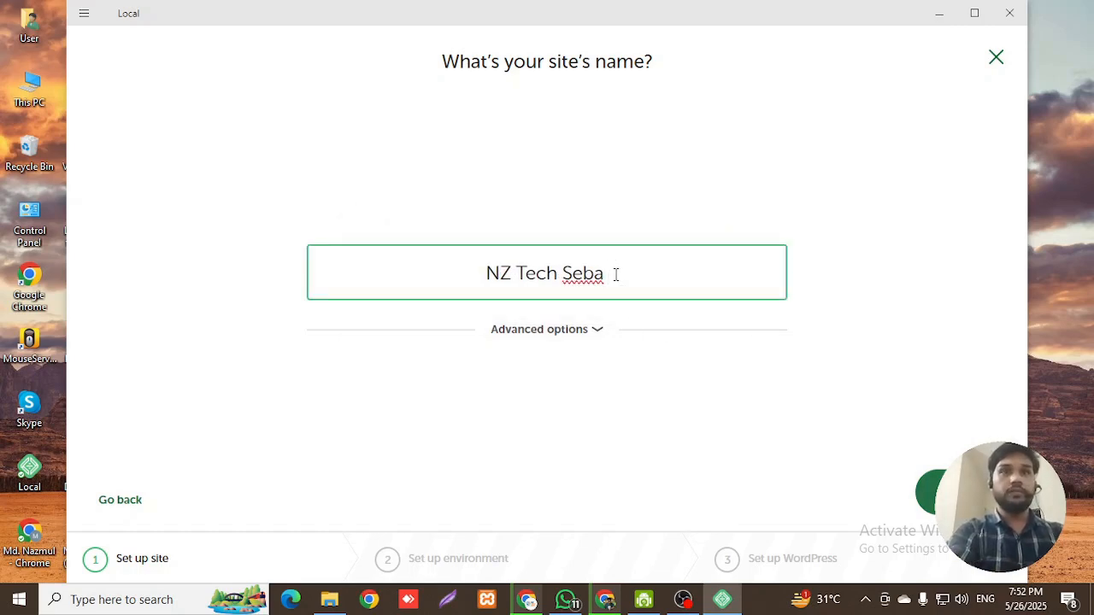
{"action": "type", "text": "I"}
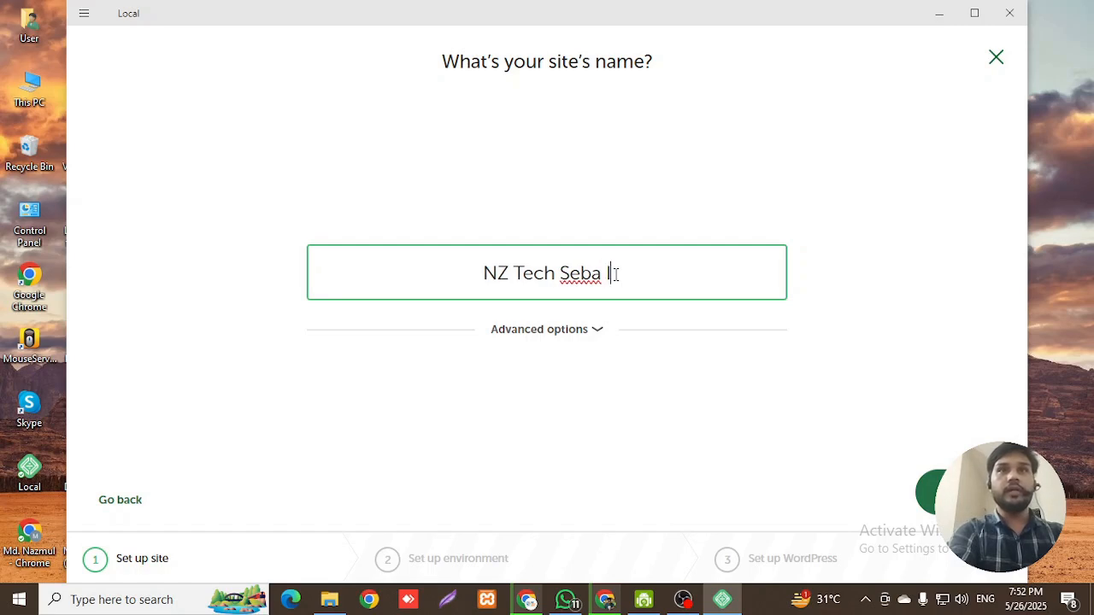
{"action": "key", "text": "BackSpace"}
{"action": "key", "text": "BackSpace"}
{"action": "key", "text": "BackSpace"}
{"action": "key", "text": "BackSpace"}
{"action": "key", "text": "BackSpace"}
{"action": "key", "text": "BackSpace"}
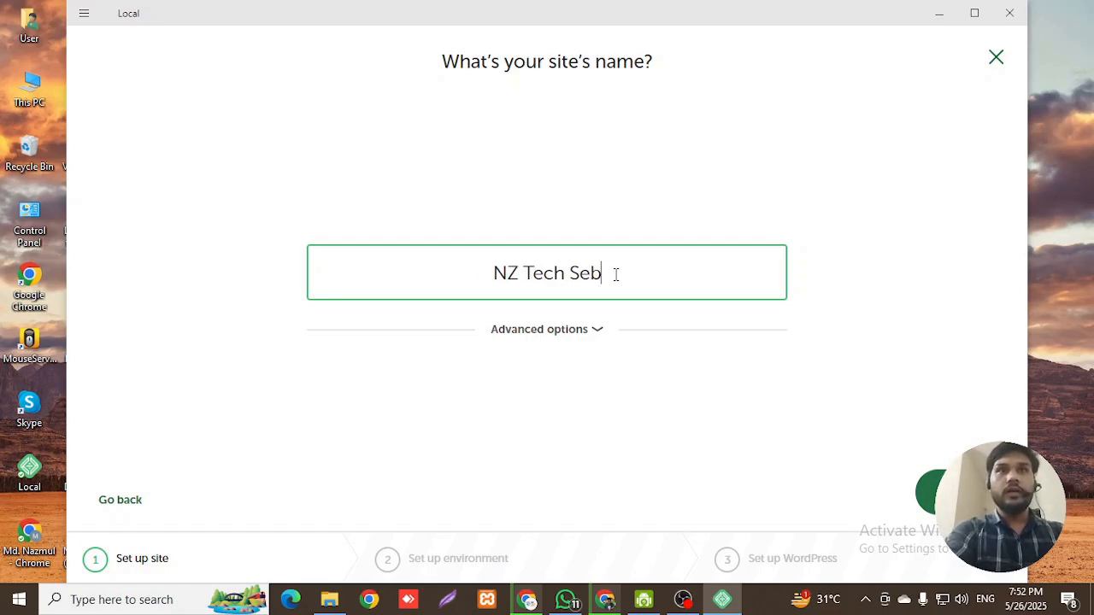
{"action": "key", "text": "BackSpace"}
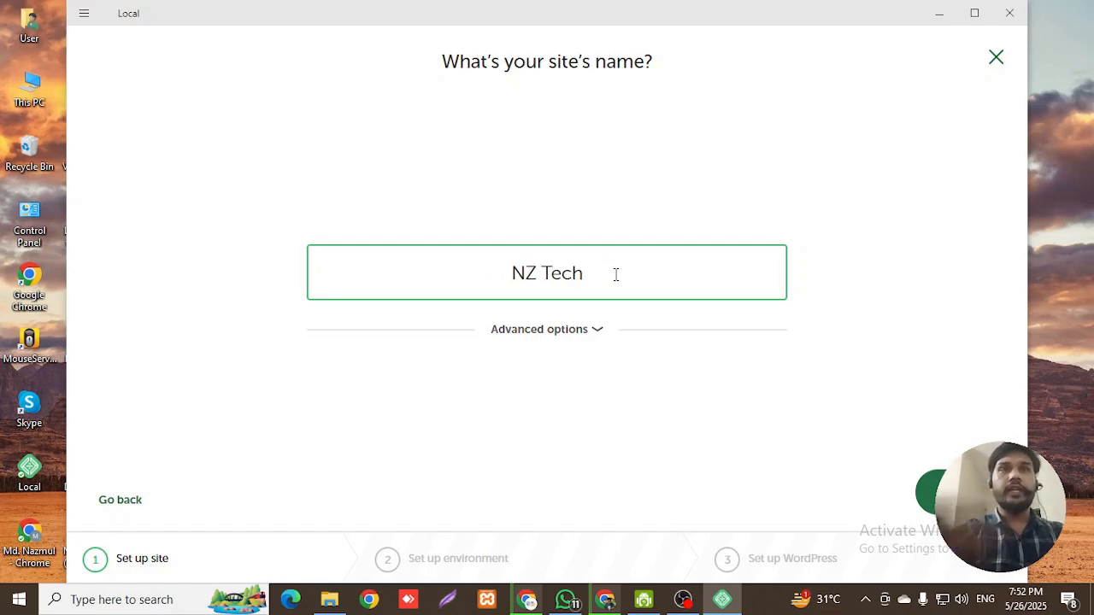
{"action": "key", "text": "Return"}
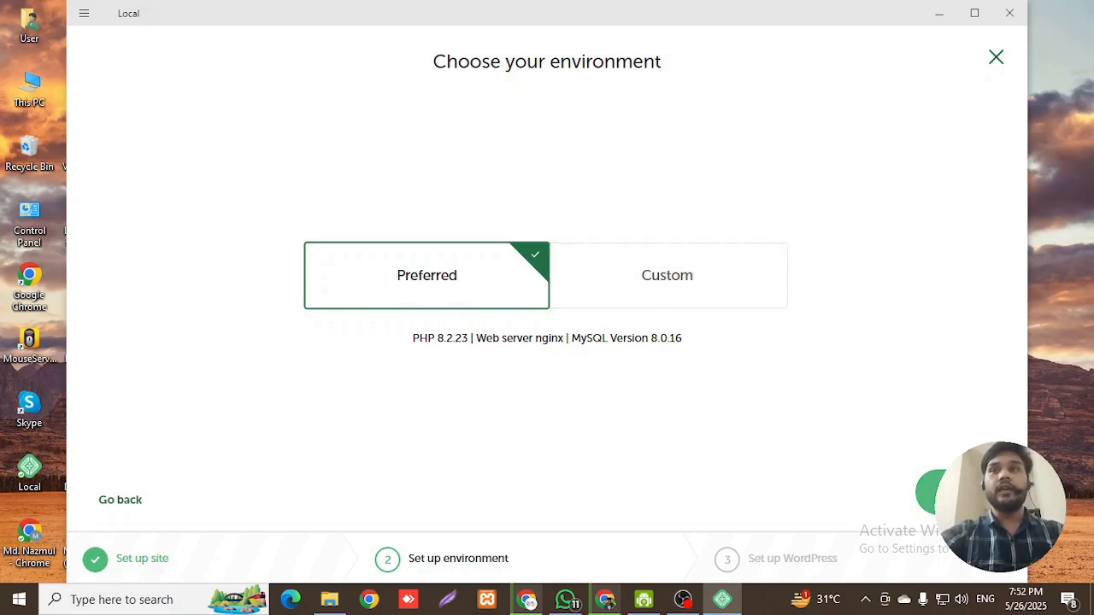
{"action": "left_click", "coordinate": [930, 491]}
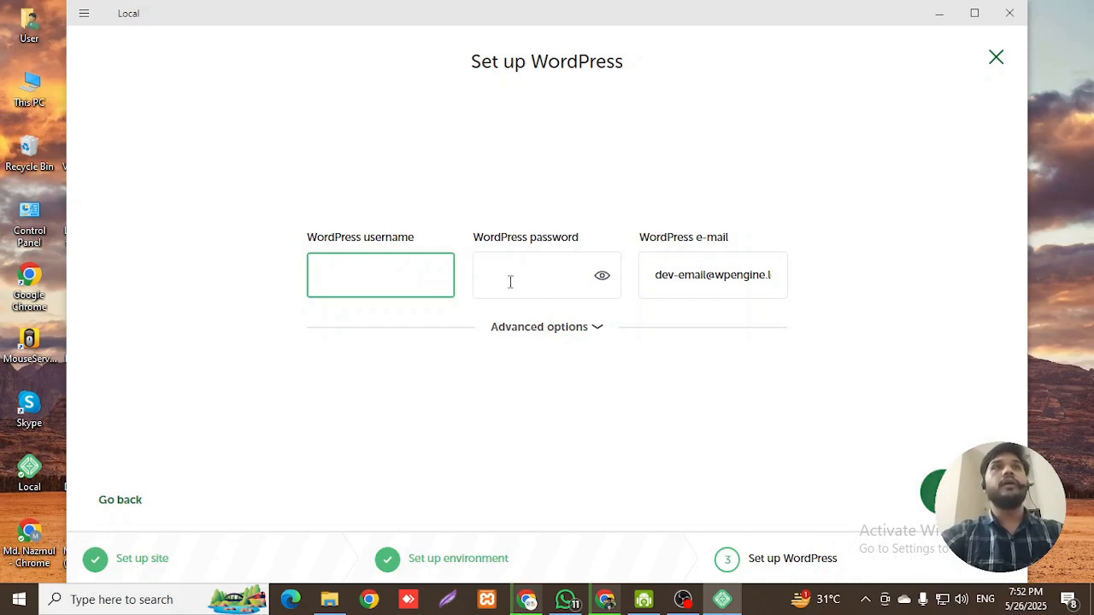
- Set the WordPress username to 'admin', enter a password, keep the default e-mail, and add the site
{"action": "left_click", "coordinate": [464, 60]}
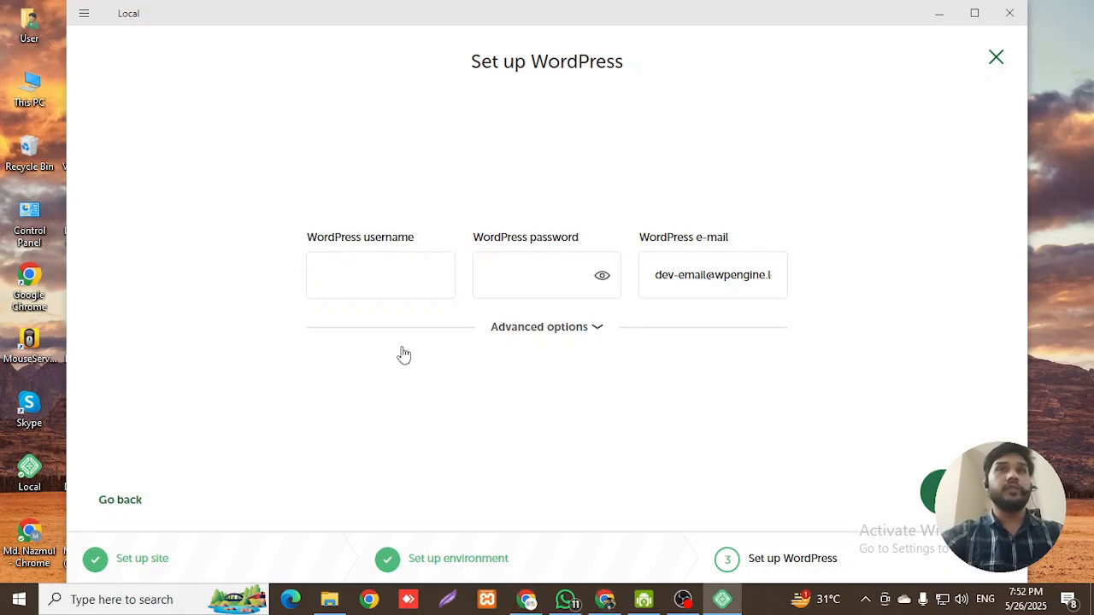
{"action": "left_click", "coordinate": [358, 278]}
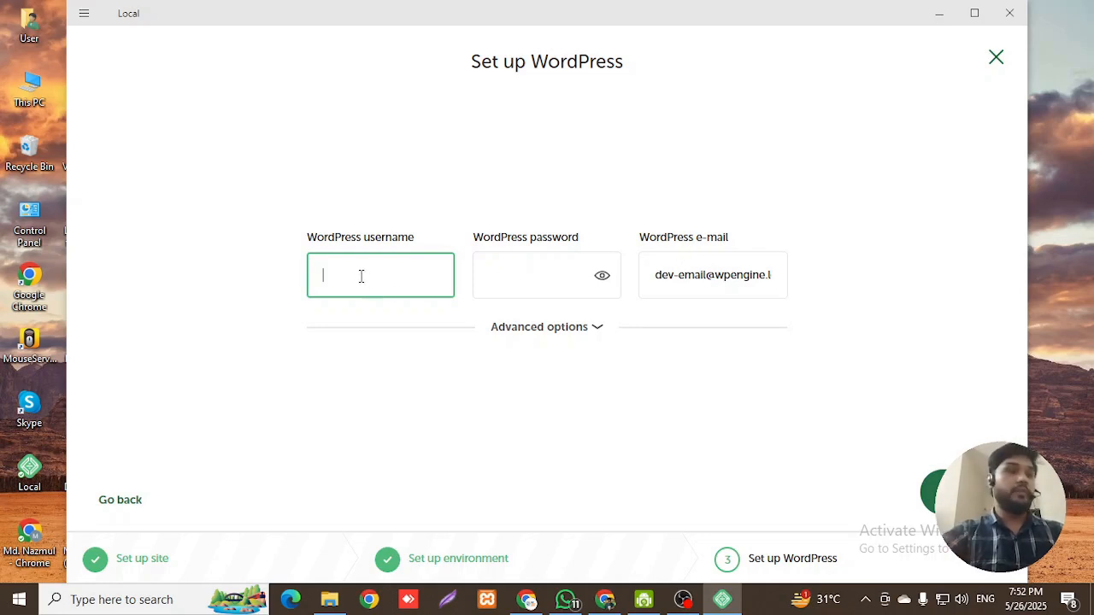
{"action": "type", "text": "admin"}
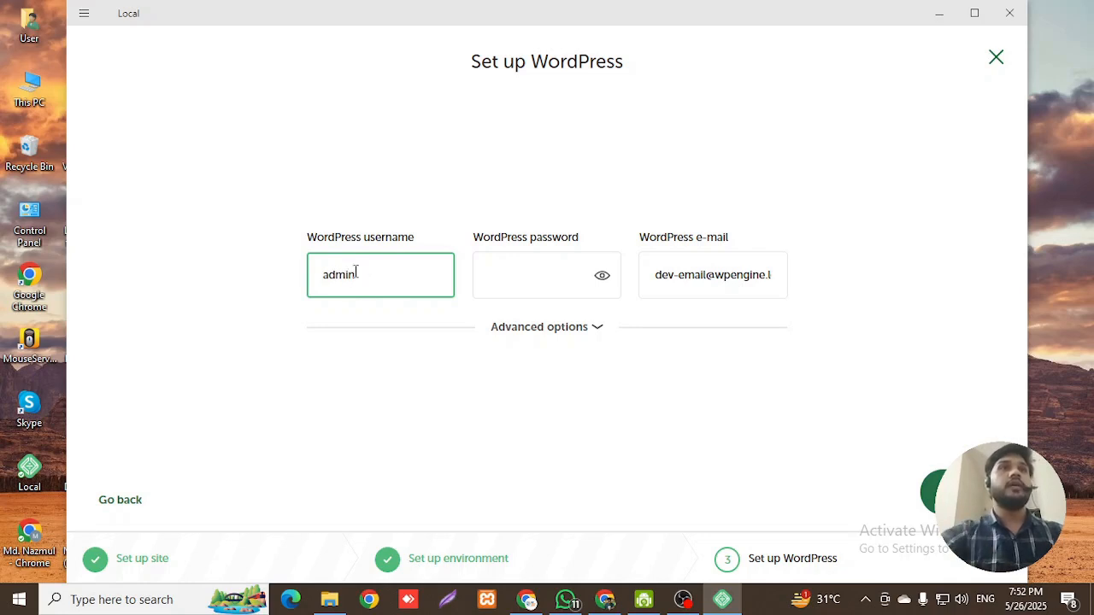
{"action": "left_click", "coordinate": [523, 279]}
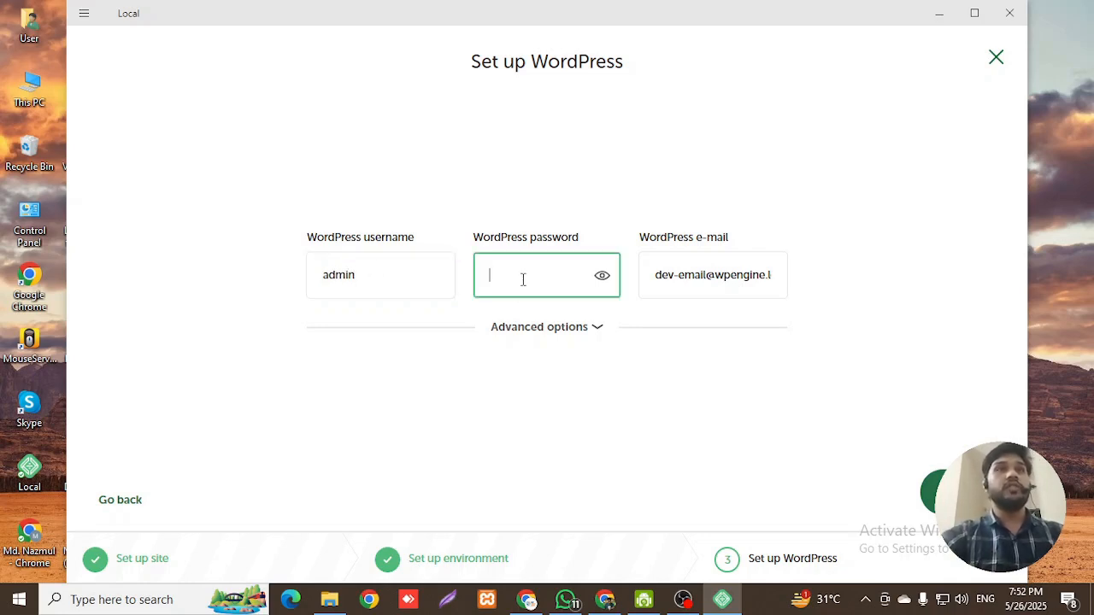
{"action": "type", "text": "admin"}
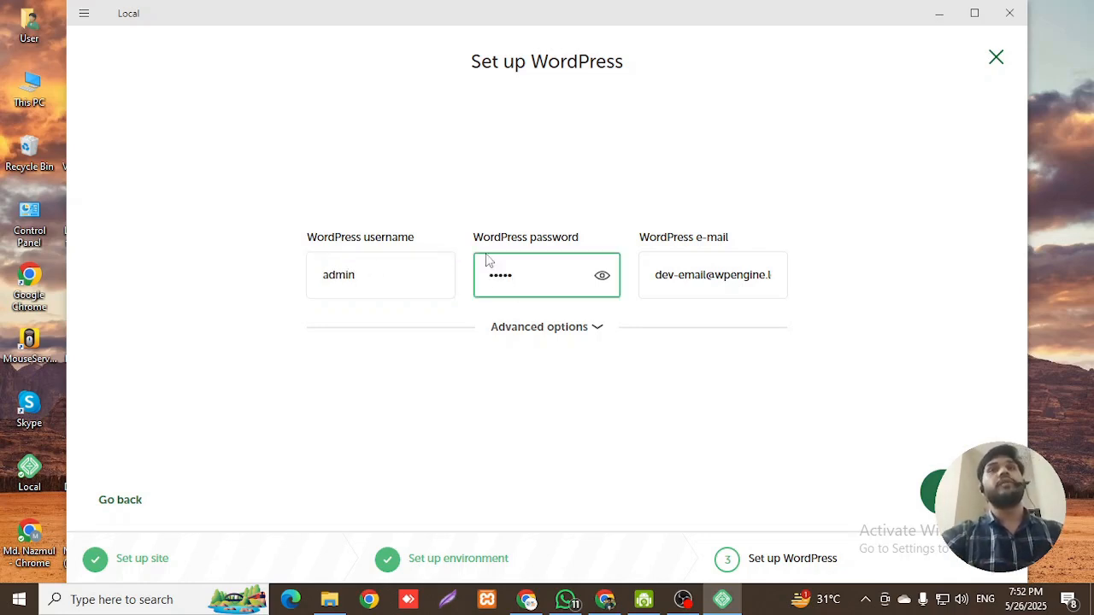
{"action": "left_click", "coordinate": [663, 275]}
{"action": "left_click_drag", "start_coordinate": [662, 275], "coordinate": [752, 275]}
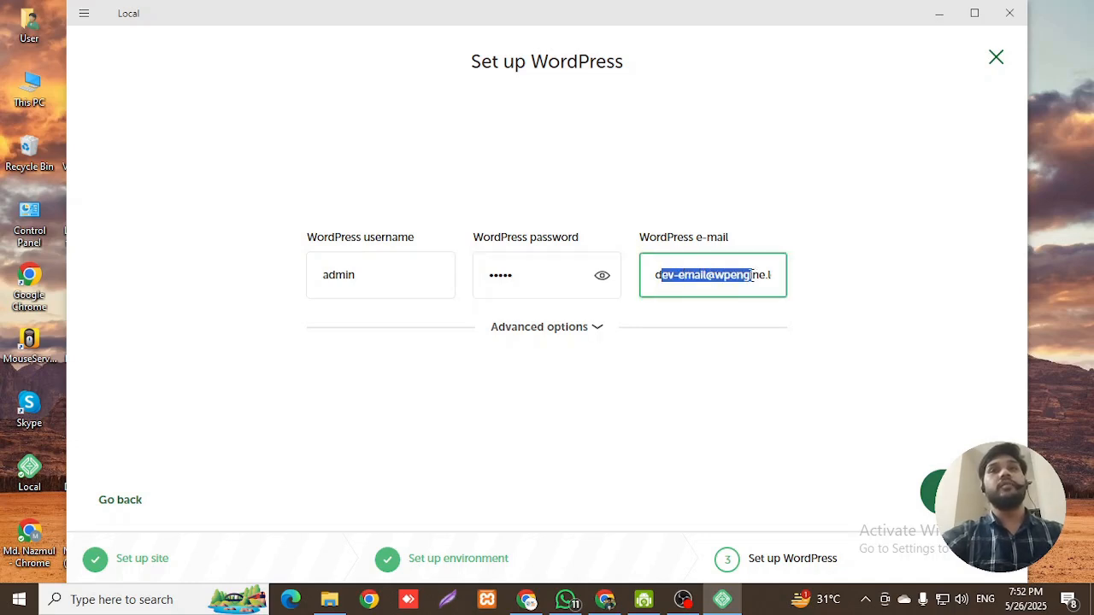
{"action": "left_click", "coordinate": [752, 275]}
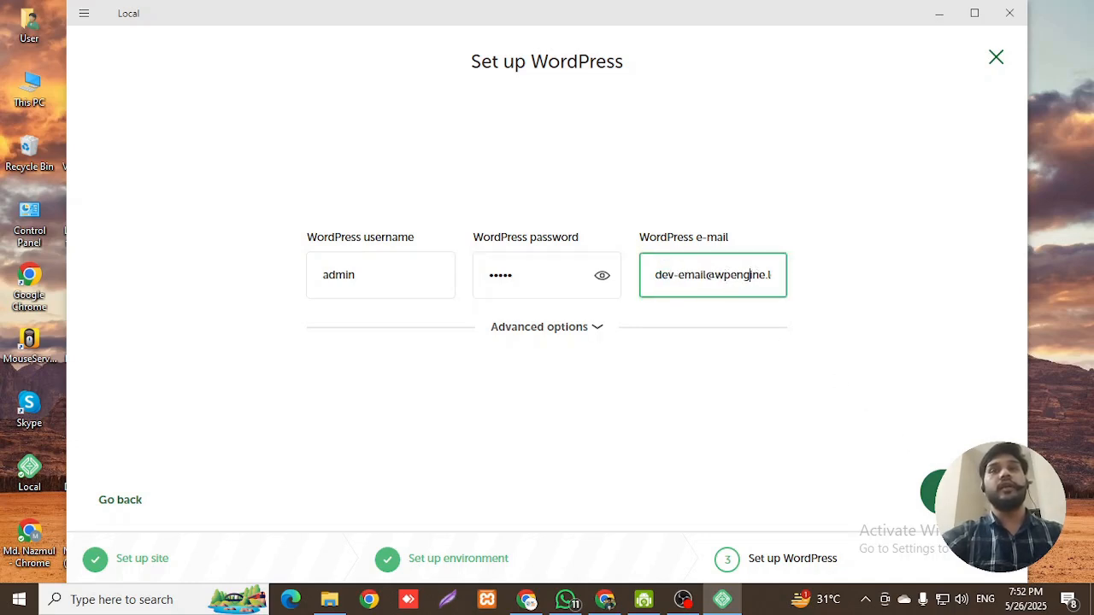
{"action": "left_click", "coordinate": [926, 485]}
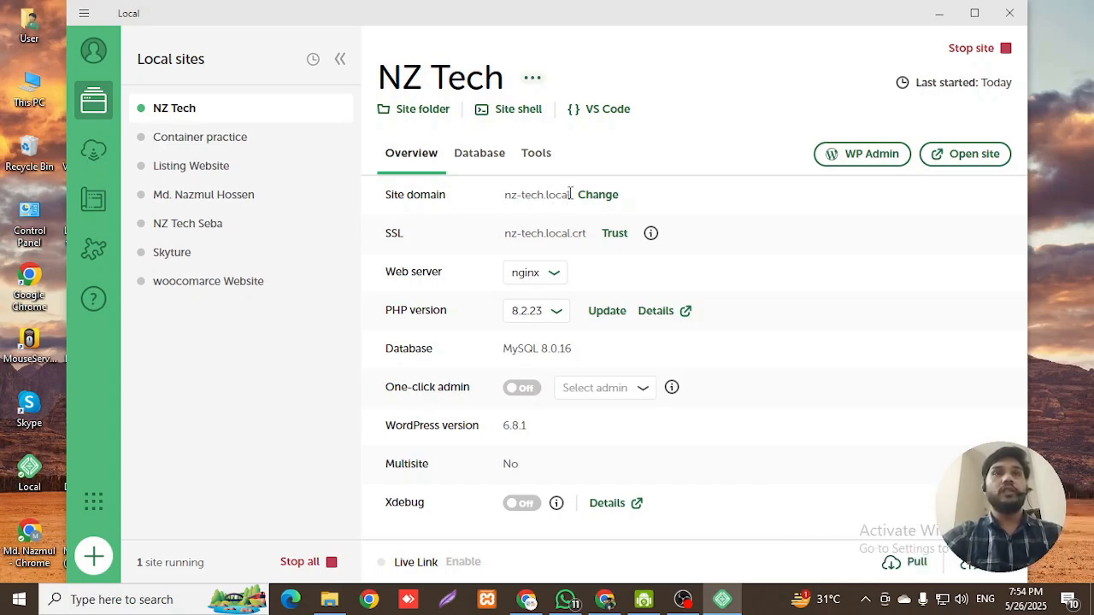
- Highlight the site domain nz-tech.local on the NZ Tech overview
{"action": "left_click_drag", "start_coordinate": [570, 196], "coordinate": [505, 196]}
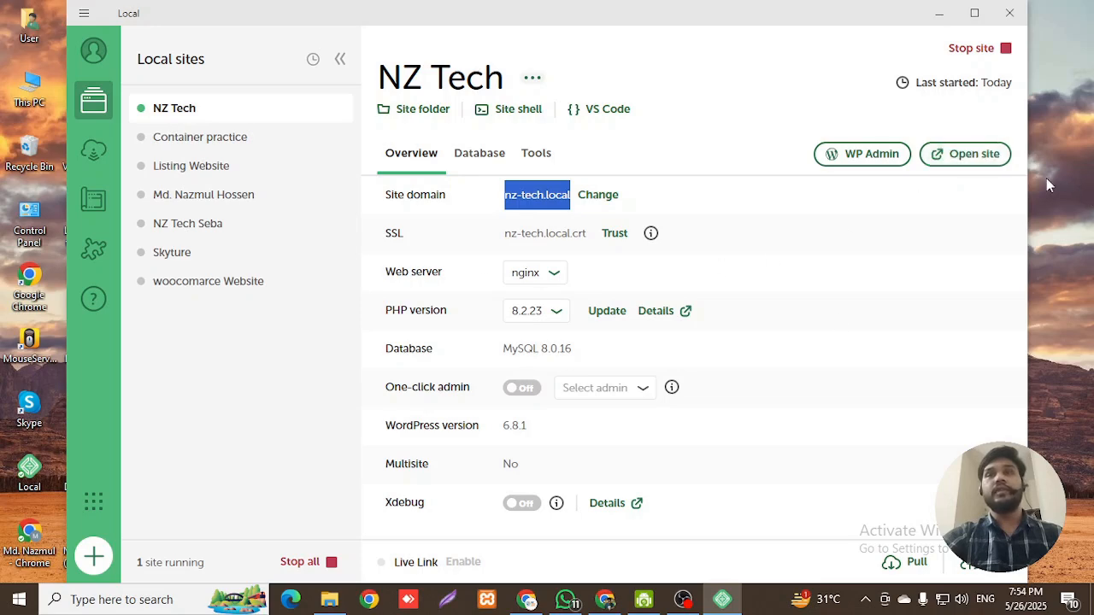
- Open WP Admin from Local and log in as admin with Remember Me ticked
{"action": "left_click", "coordinate": [860, 159]}
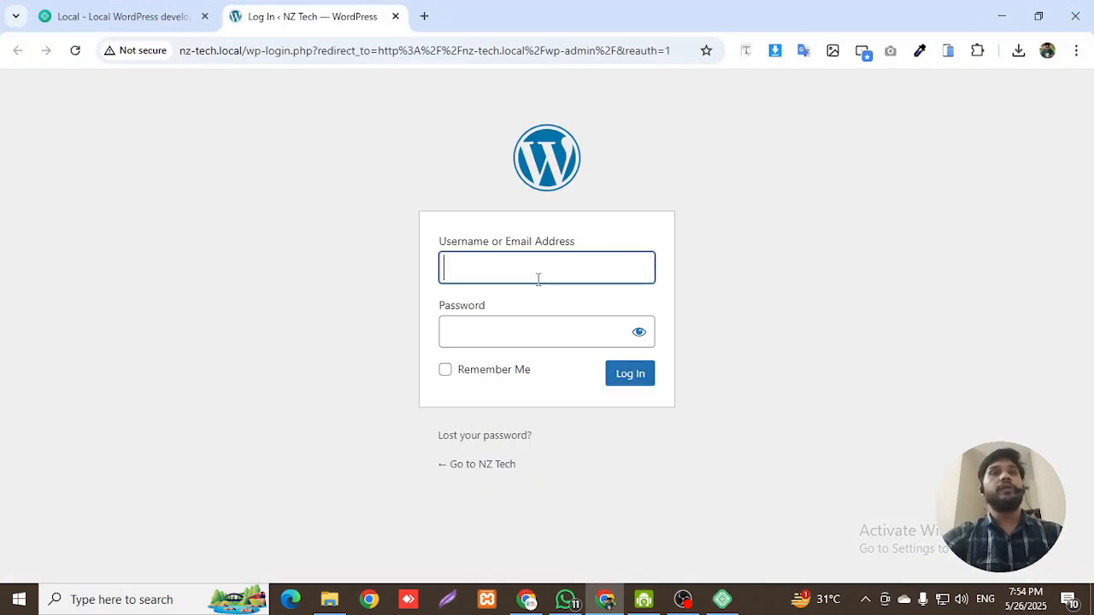
{"action": "left_click", "coordinate": [538, 271]}
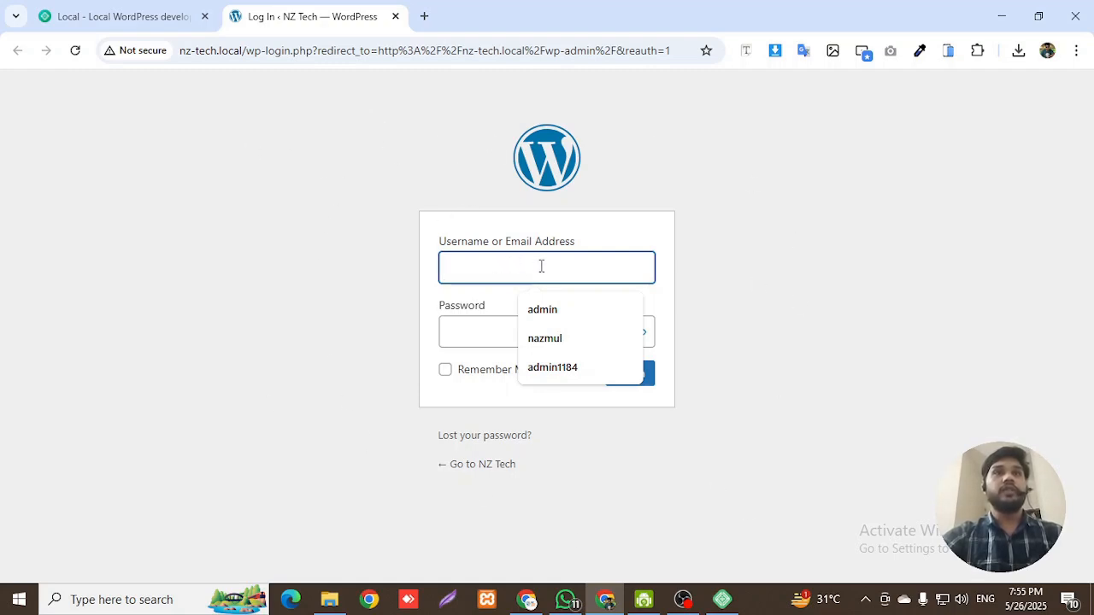
{"action": "left_click", "coordinate": [570, 309]}
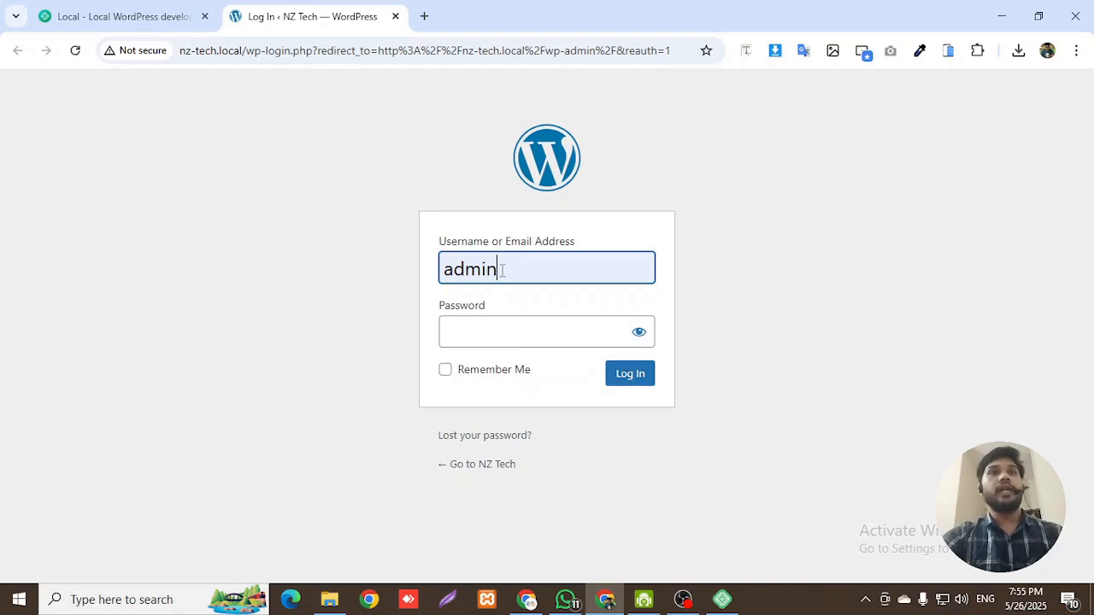
{"action": "double_click", "coordinate": [500, 272]}
{"action": "left_click", "coordinate": [478, 327]}
{"action": "type", "text": "admin"}
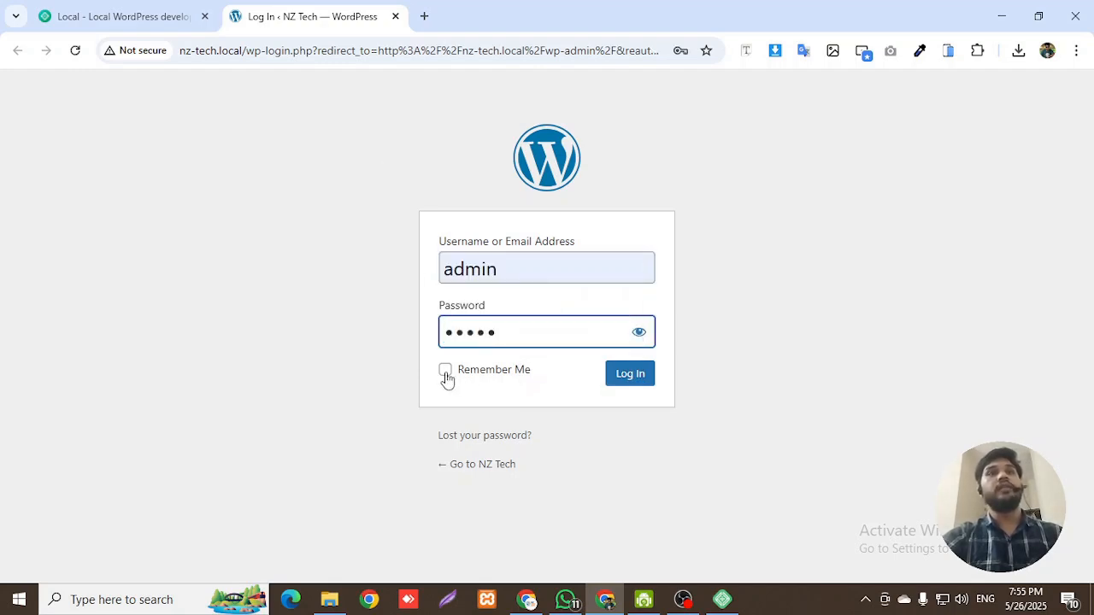
{"action": "left_click", "coordinate": [445, 375]}
{"action": "left_click", "coordinate": [628, 377]}
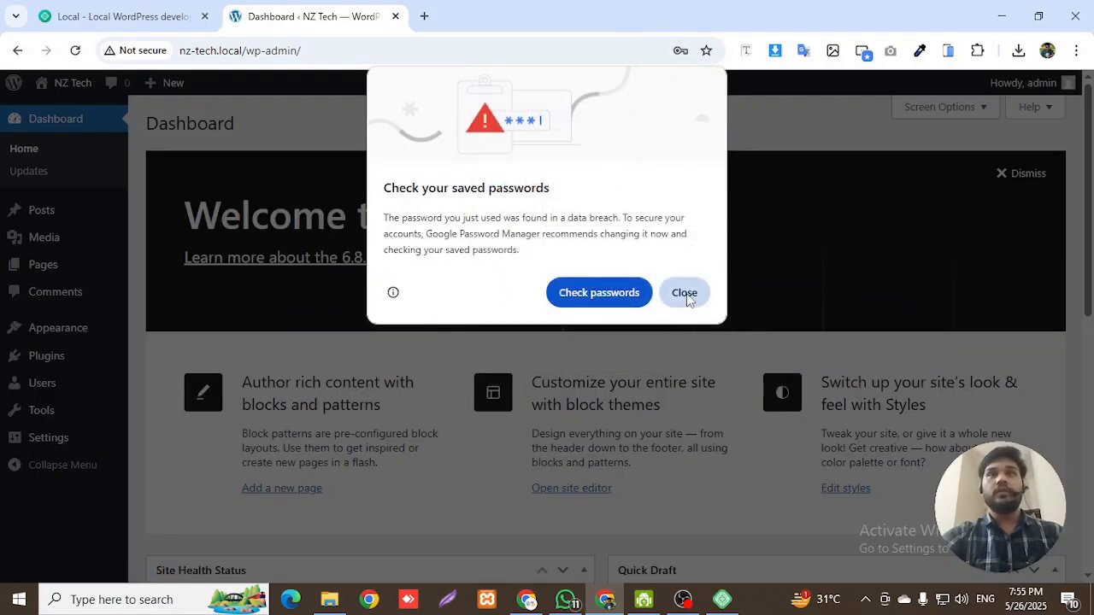
- Save the admin login in the browser and look over the Dashboard
{"action": "left_click", "coordinate": [684, 294]}
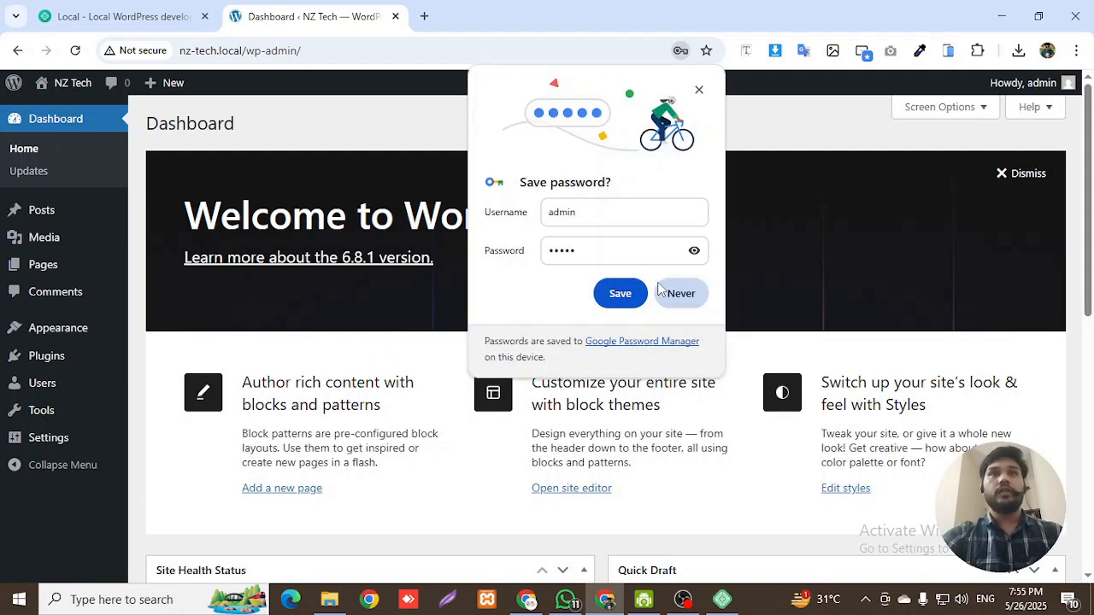
{"action": "left_click", "coordinate": [623, 293]}
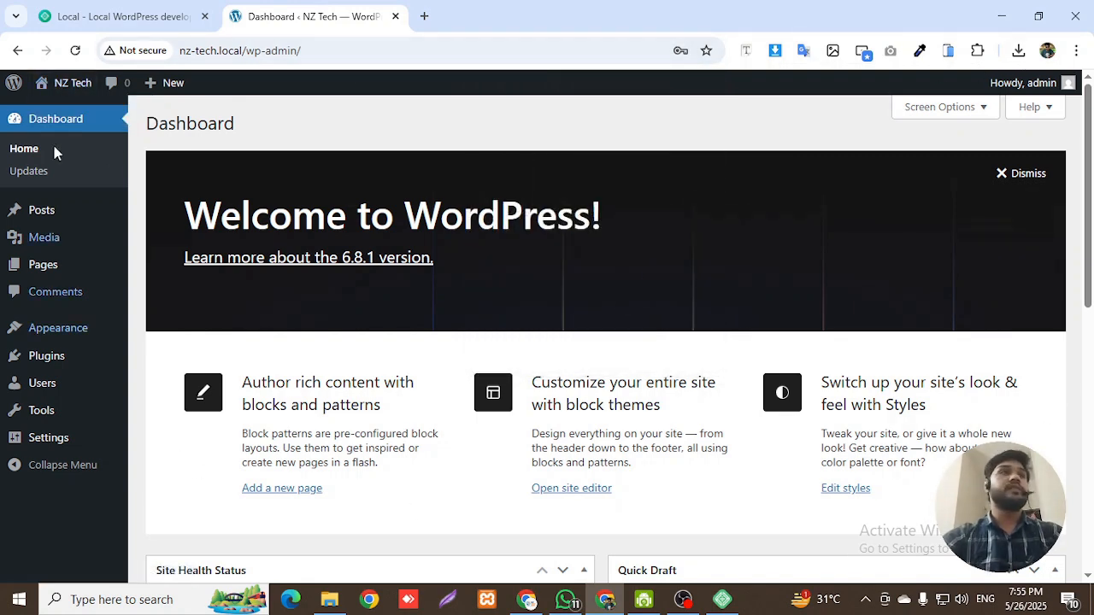
{"action": "scroll", "coordinate": [561, 192], "scroll_direction": "down", "scroll_amount": 2}
{"action": "scroll", "coordinate": [555, 193], "scroll_direction": "up", "scroll_amount": 2}
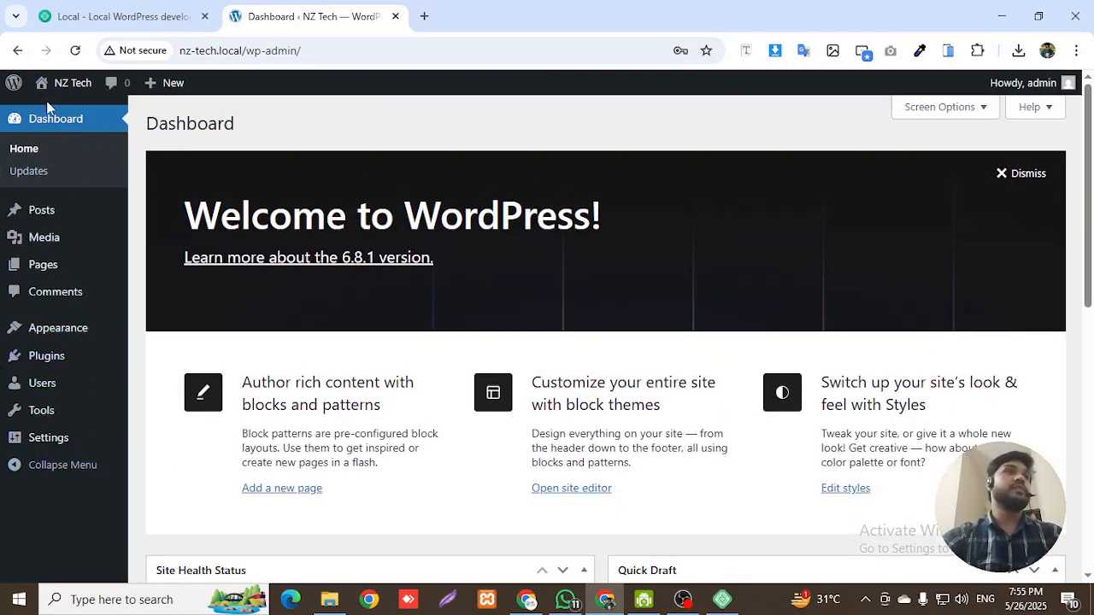
{"action": "scroll", "coordinate": [500, 274], "scroll_direction": "down", "scroll_amount": 7}
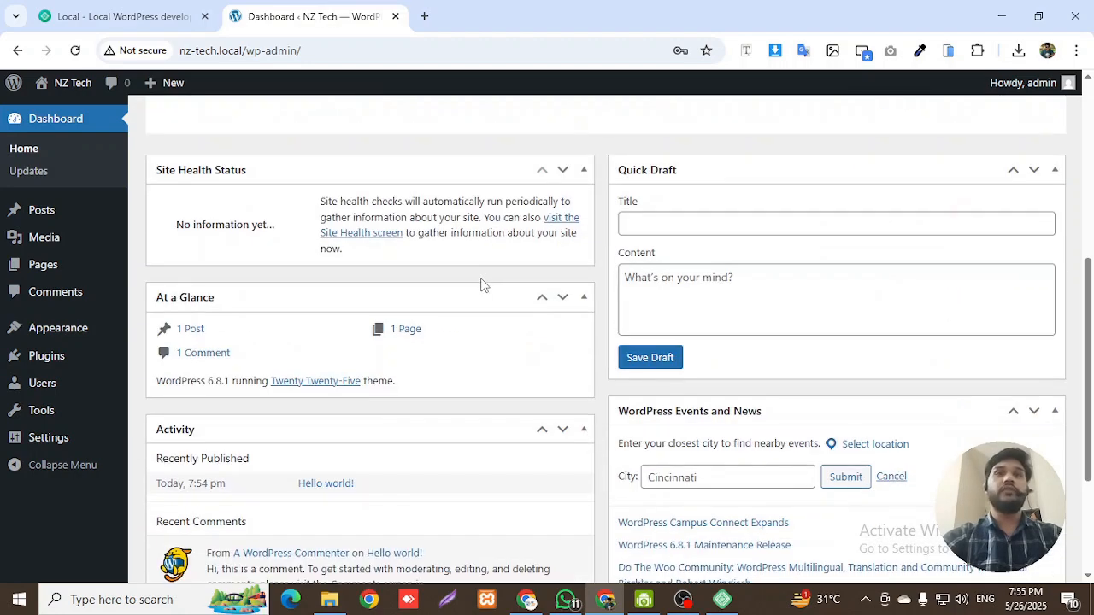
{"action": "scroll", "coordinate": [478, 299], "scroll_direction": "up", "scroll_amount": 7}
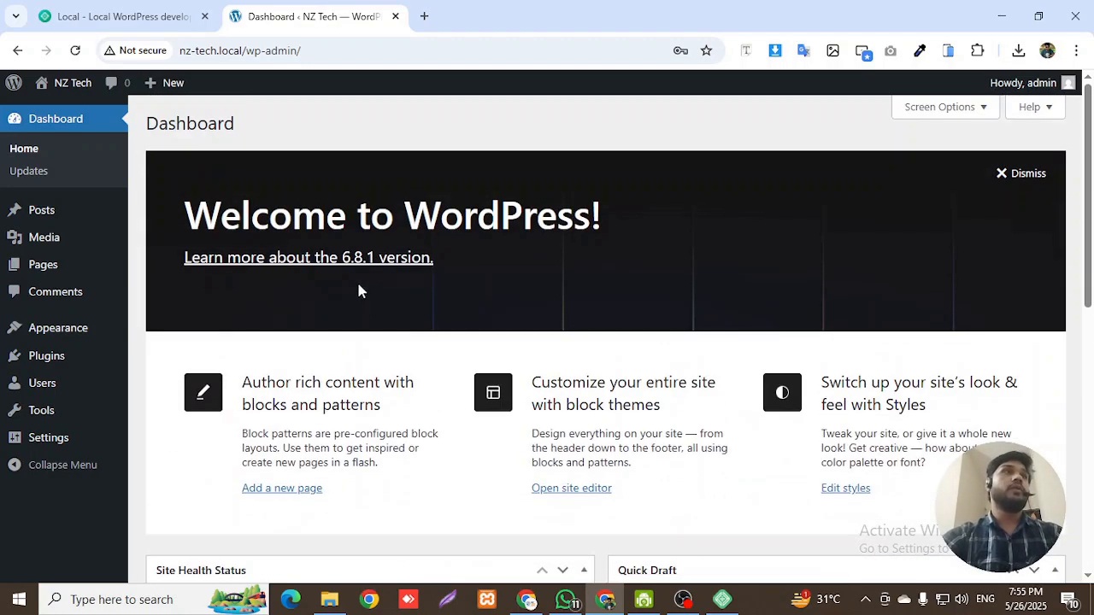
- Open Visit Site from the NZ Tech admin bar menu in a new tab
{"action": "scroll", "coordinate": [854, 162], "scroll_direction": "down", "scroll_amount": 1}
{"action": "scroll", "coordinate": [829, 177], "scroll_direction": "up", "scroll_amount": 1}
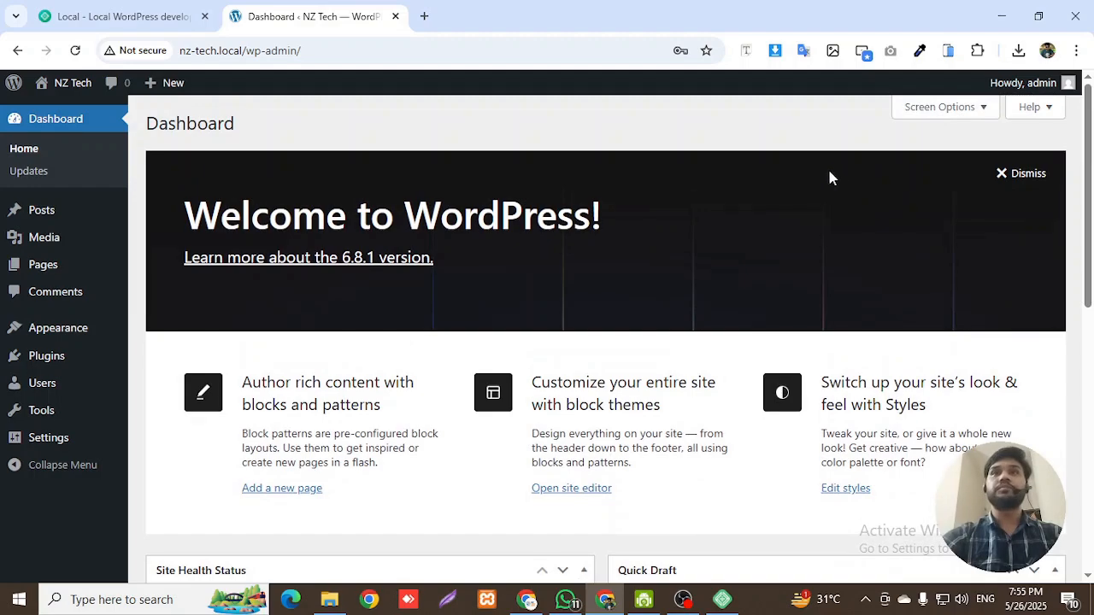
{"action": "scroll", "coordinate": [709, 410], "scroll_direction": "down", "scroll_amount": 5}
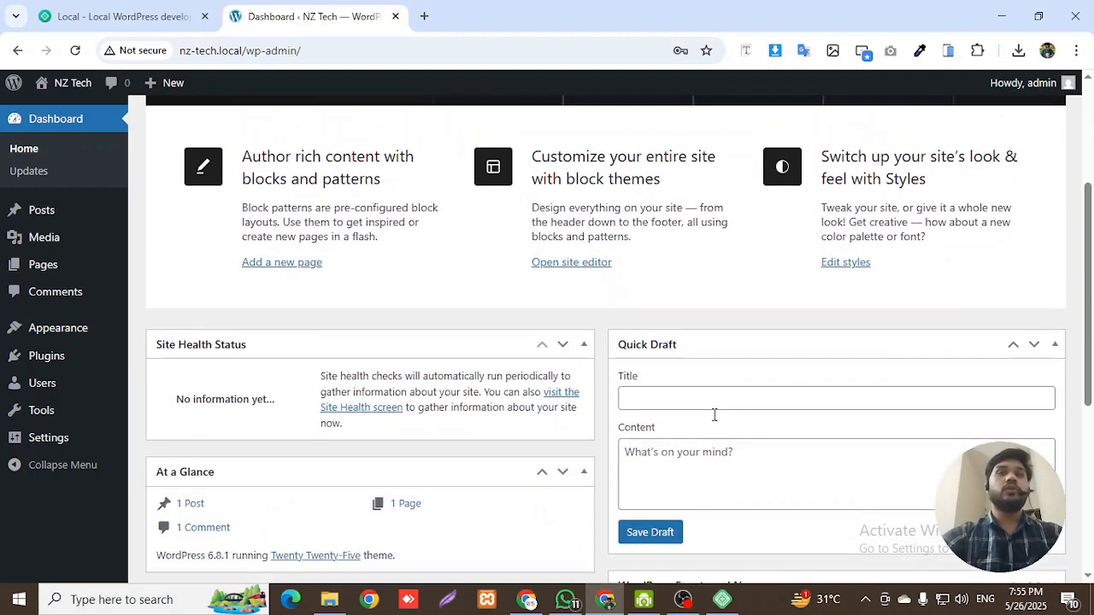
{"action": "scroll", "coordinate": [697, 446], "scroll_direction": "up", "scroll_amount": 5}
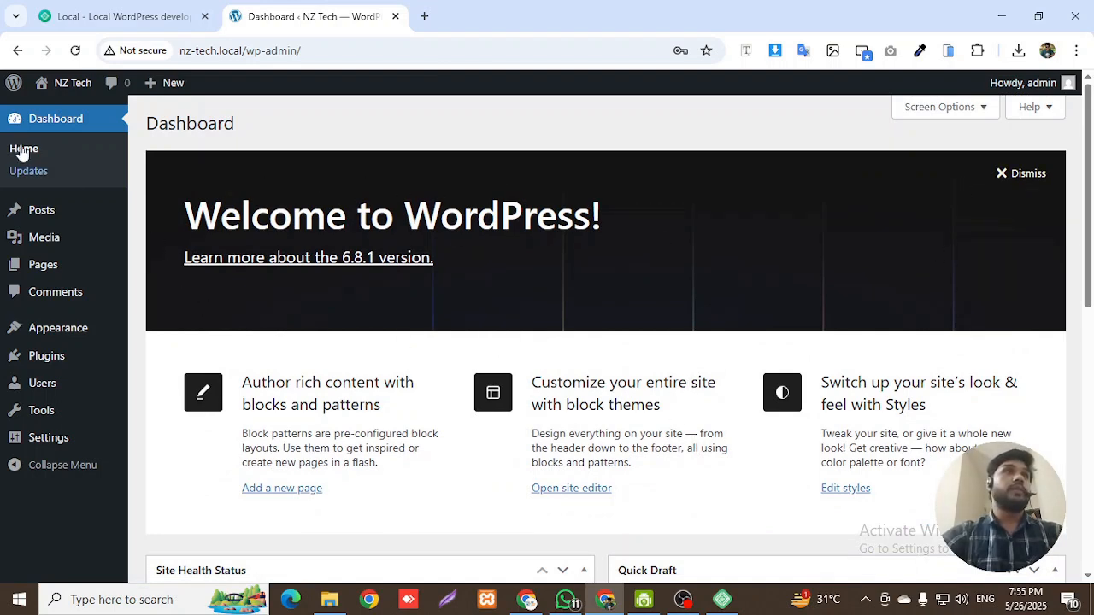
{"action": "mouse_move", "coordinate": [59, 85]}
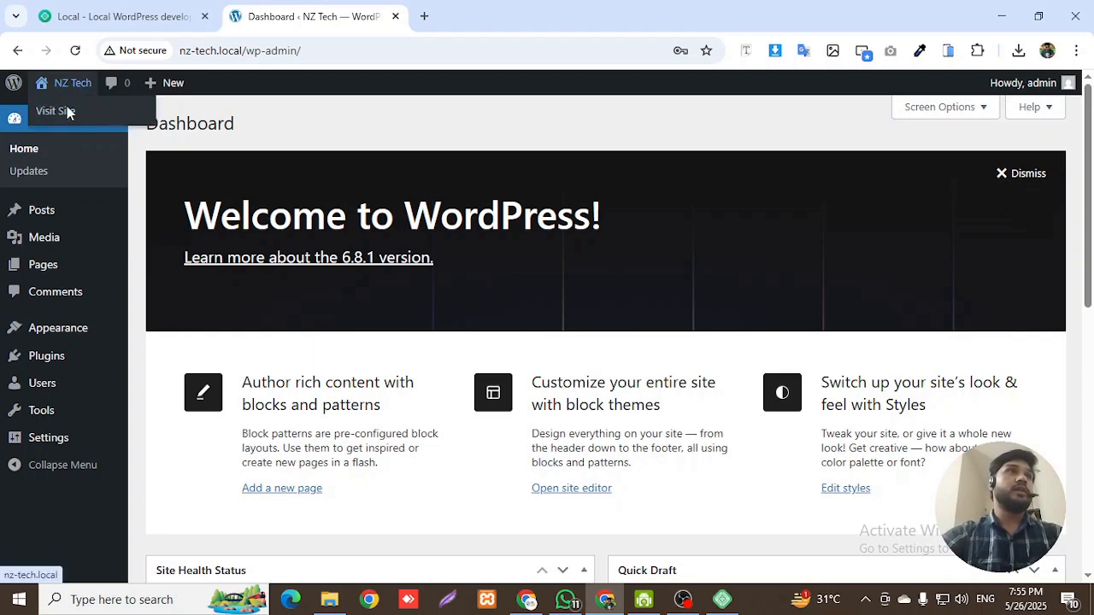
{"action": "right_click", "coordinate": [58, 109]}
- Open the NZ Tech public site in a new tab and view its Blog page
{"action": "left_click", "coordinate": [113, 129]}
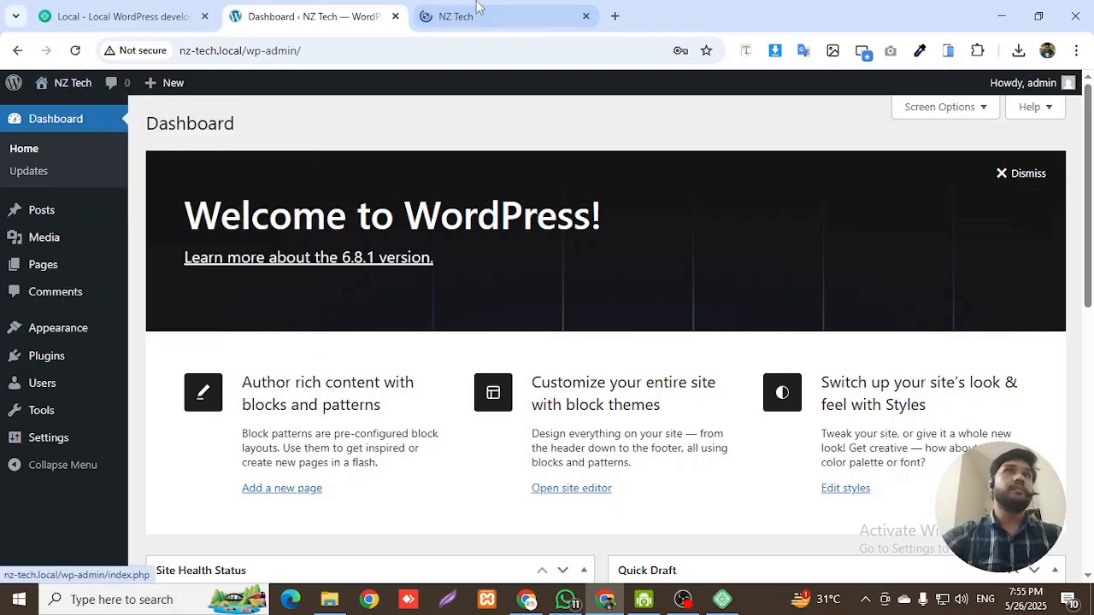
{"action": "left_click", "coordinate": [478, 10]}
{"action": "scroll", "coordinate": [141, 181], "scroll_direction": "down", "scroll_amount": 3}
{"action": "scroll", "coordinate": [269, 211], "scroll_direction": "up", "scroll_amount": 3}
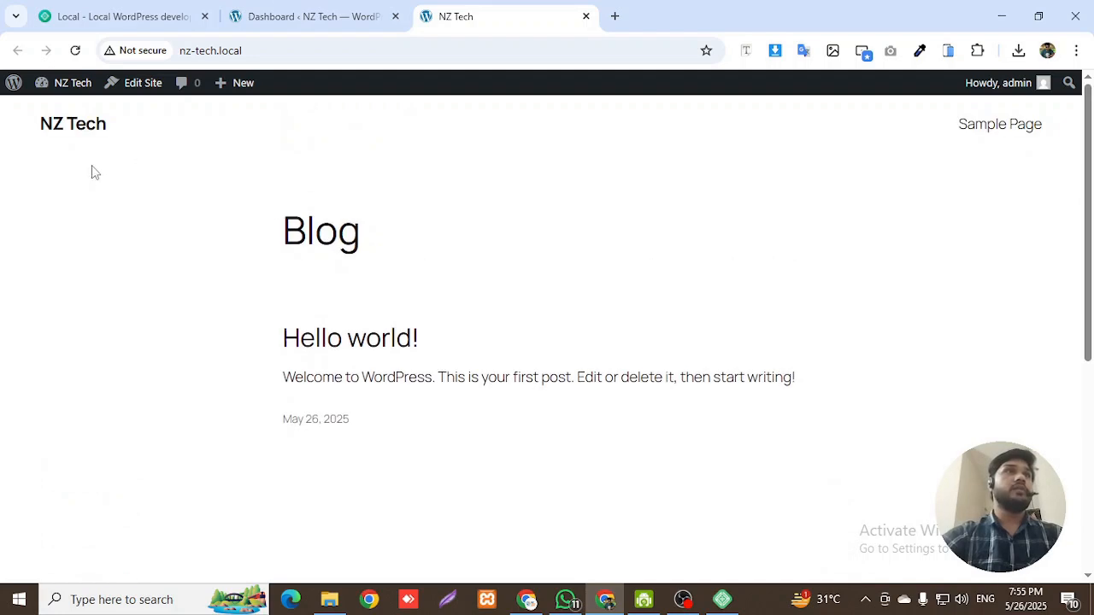
- Select the NZ Tech site title, scroll the Hello world! Blog page, then return to the Dashboard tab
{"action": "left_click_drag", "start_coordinate": [23, 119], "coordinate": [112, 133]}
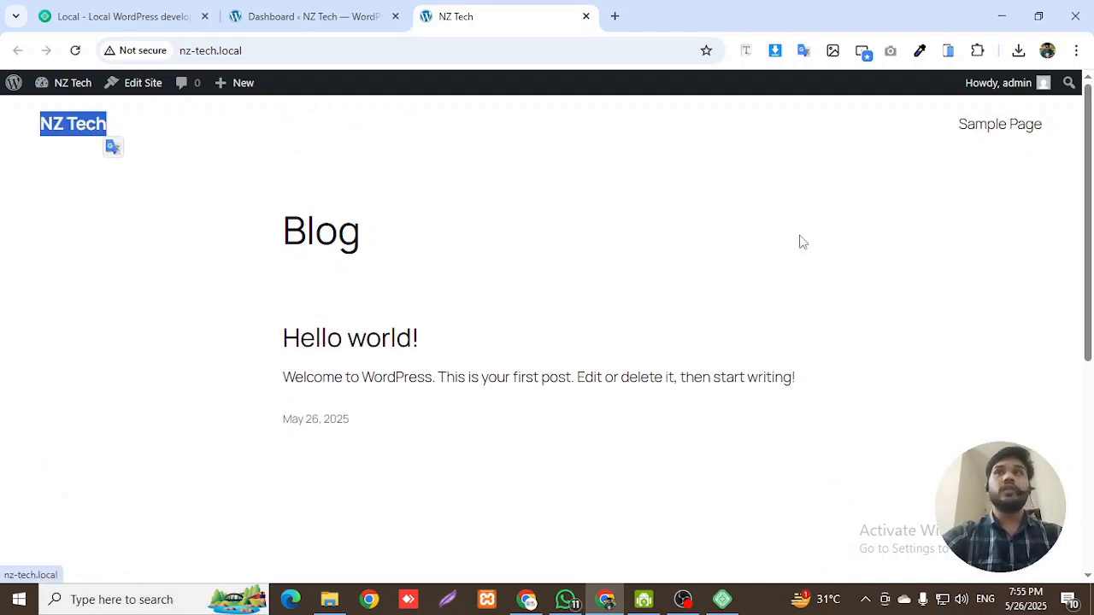
{"action": "scroll", "coordinate": [886, 293], "scroll_direction": "down", "scroll_amount": 5}
{"action": "scroll", "coordinate": [872, 315], "scroll_direction": "up", "scroll_amount": 3}
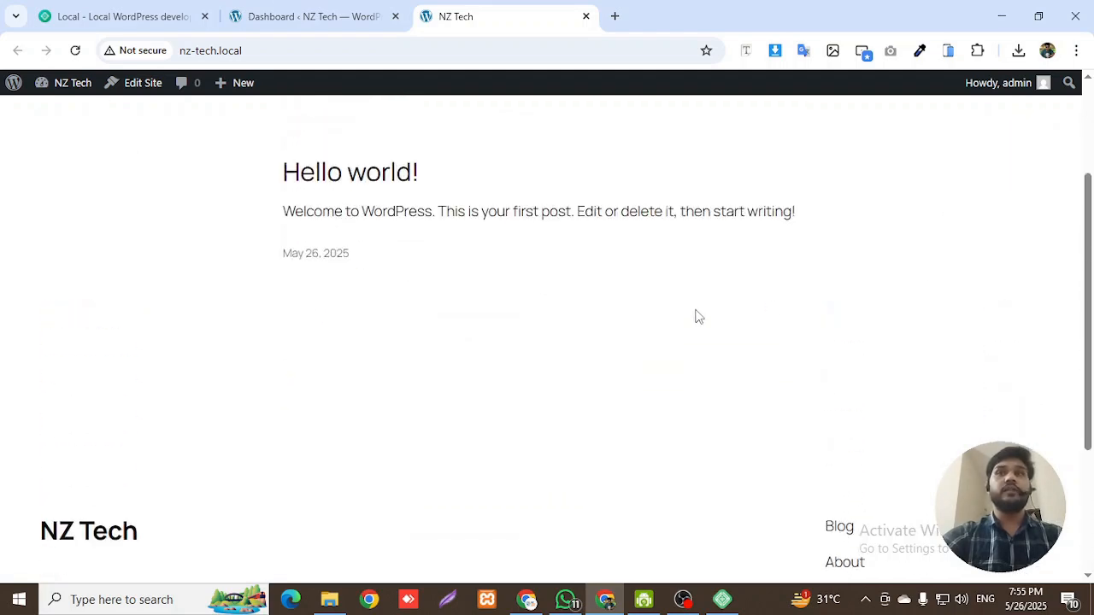
{"action": "scroll", "coordinate": [697, 317], "scroll_direction": "up", "scroll_amount": 2}
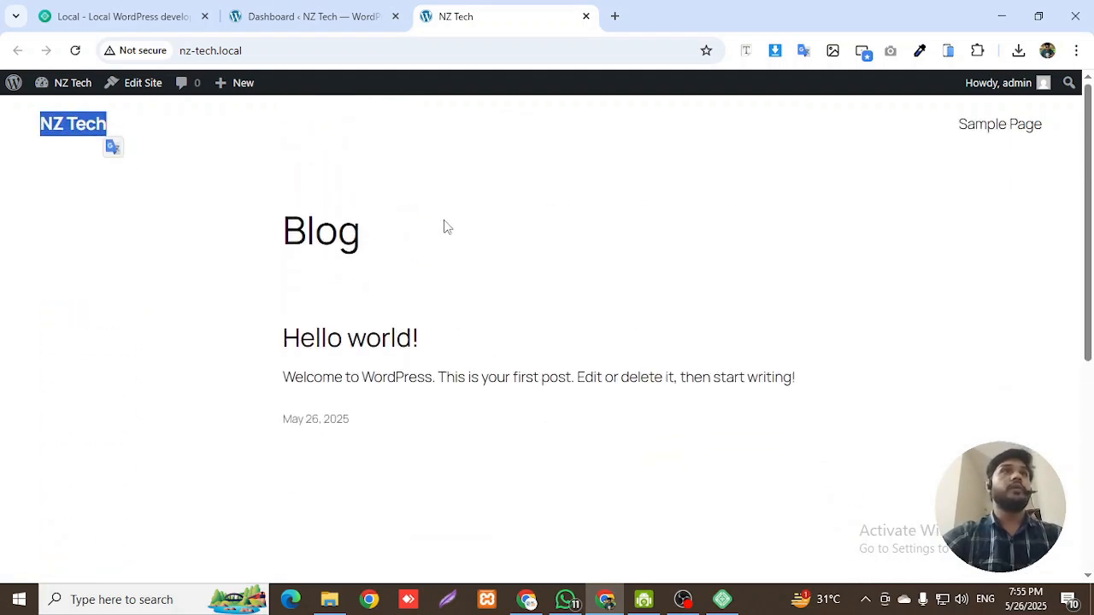
{"action": "scroll", "coordinate": [436, 227], "scroll_direction": "down", "scroll_amount": 4}
{"action": "scroll", "coordinate": [436, 227], "scroll_direction": "up", "scroll_amount": 4}
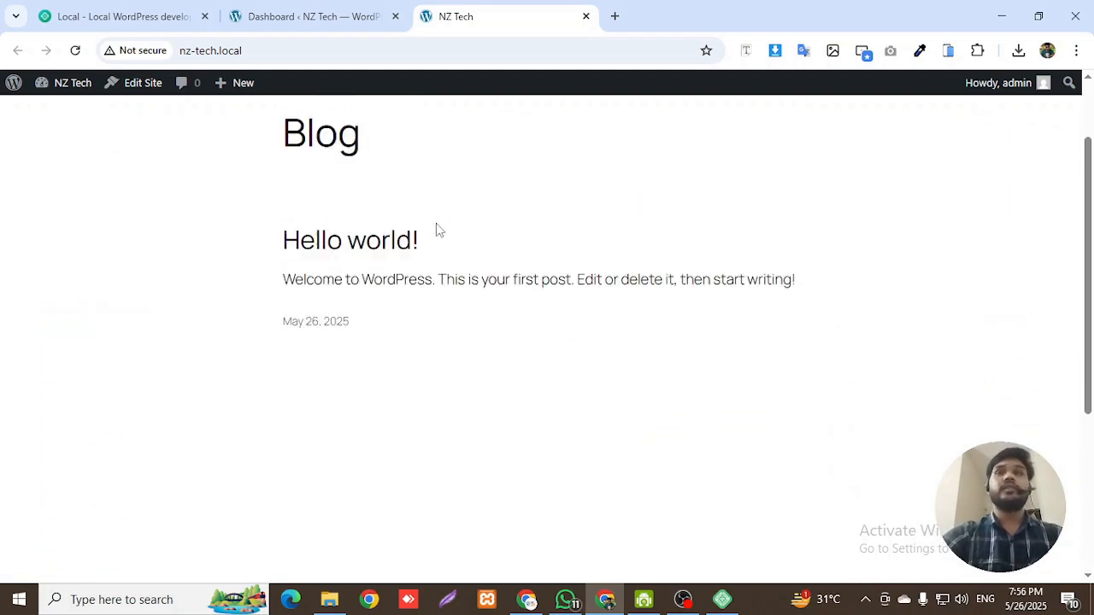
{"action": "left_click", "coordinate": [369, 7]}
- Review the NZ Tech admin Dashboard showing 1 post, 1 page, 1 comment and Twenty Twenty-Five
{"action": "scroll", "coordinate": [547, 299], "scroll_direction": "down", "scroll_amount": 10}
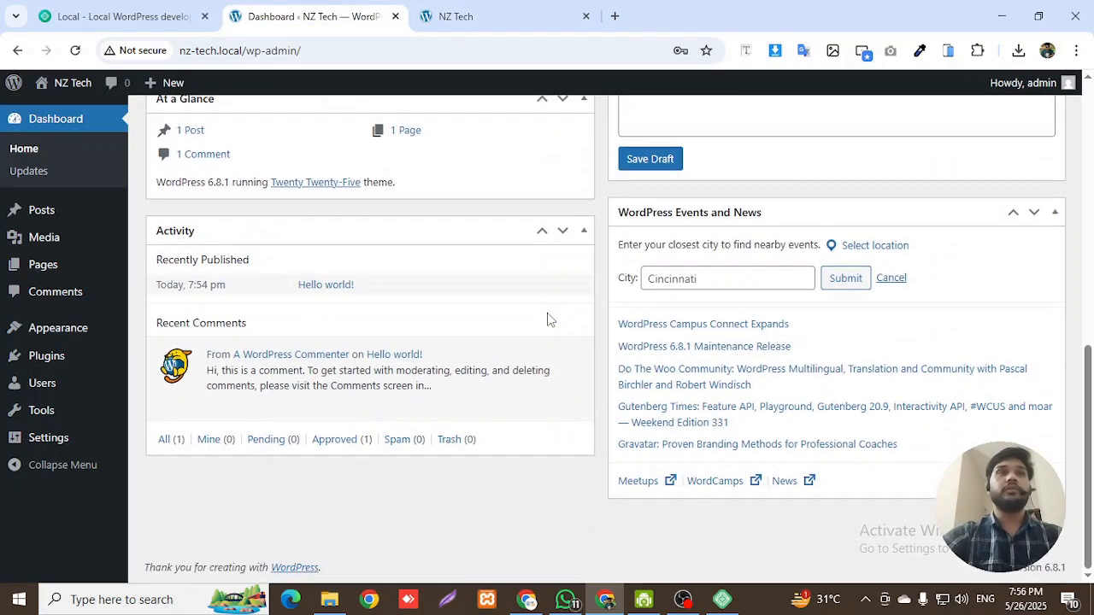
{"action": "scroll", "coordinate": [550, 319], "scroll_direction": "up", "scroll_amount": 5}
{"action": "scroll", "coordinate": [530, 308], "scroll_direction": "up", "scroll_amount": 3}
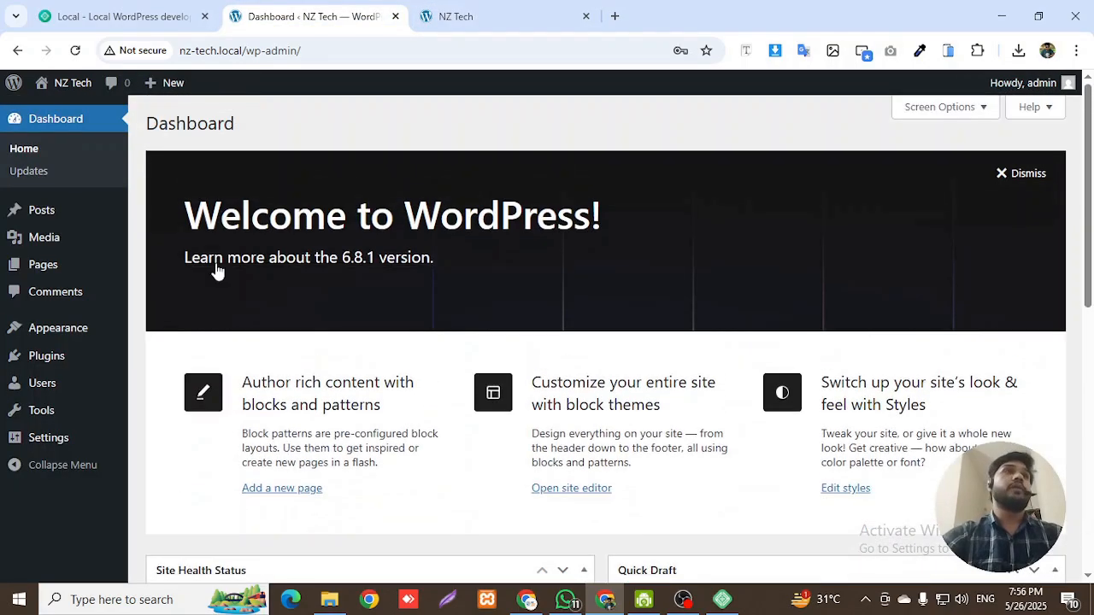
{"action": "scroll", "coordinate": [402, 267], "scroll_direction": "down", "scroll_amount": 2}
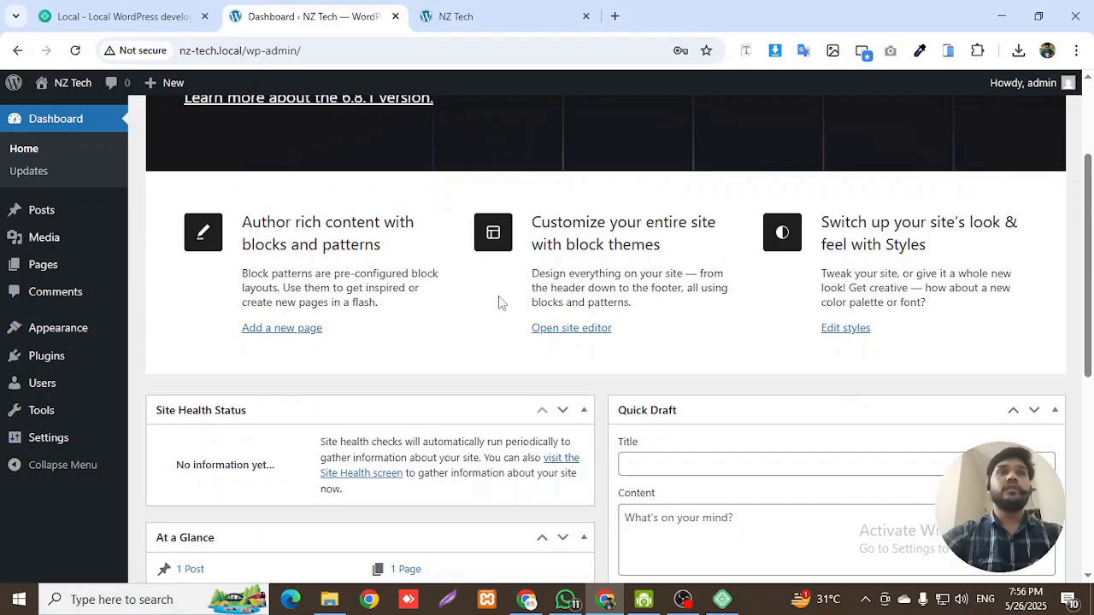
{"action": "scroll", "coordinate": [500, 303], "scroll_direction": "up", "scroll_amount": 2}
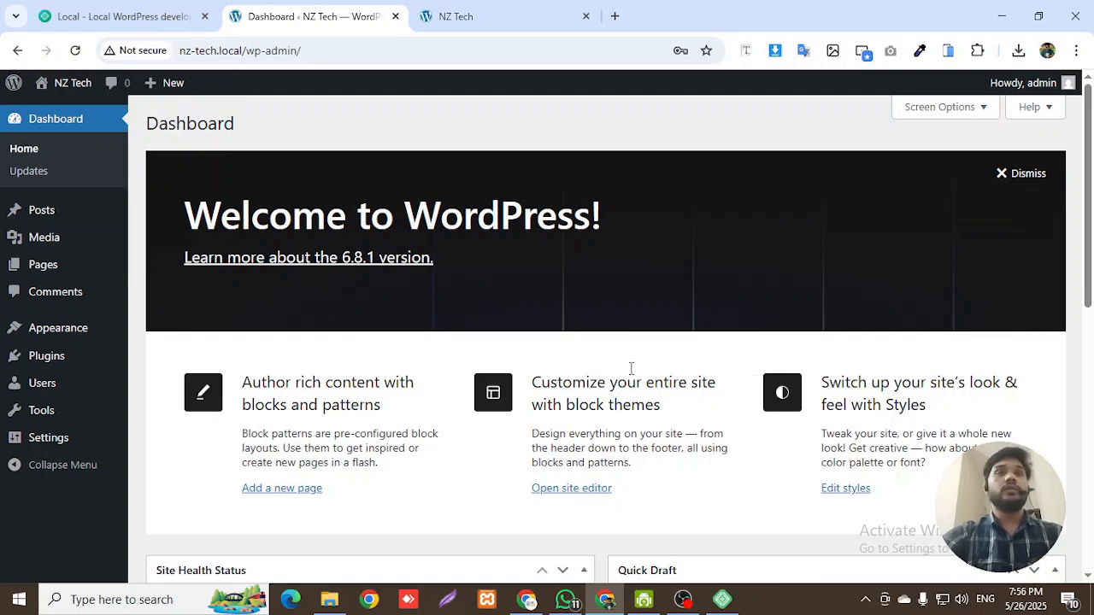
{"action": "scroll", "coordinate": [599, 376], "scroll_direction": "down", "scroll_amount": 3}
{"action": "scroll", "coordinate": [571, 355], "scroll_direction": "up", "scroll_amount": 2}
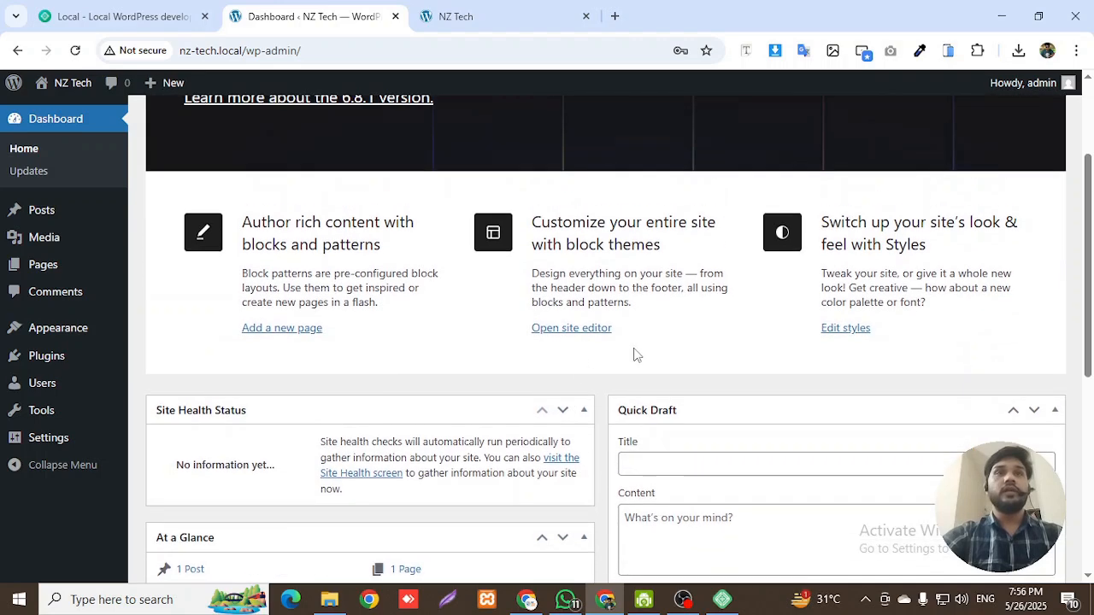
{"action": "scroll", "coordinate": [539, 372], "scroll_direction": "up", "scroll_amount": 2}
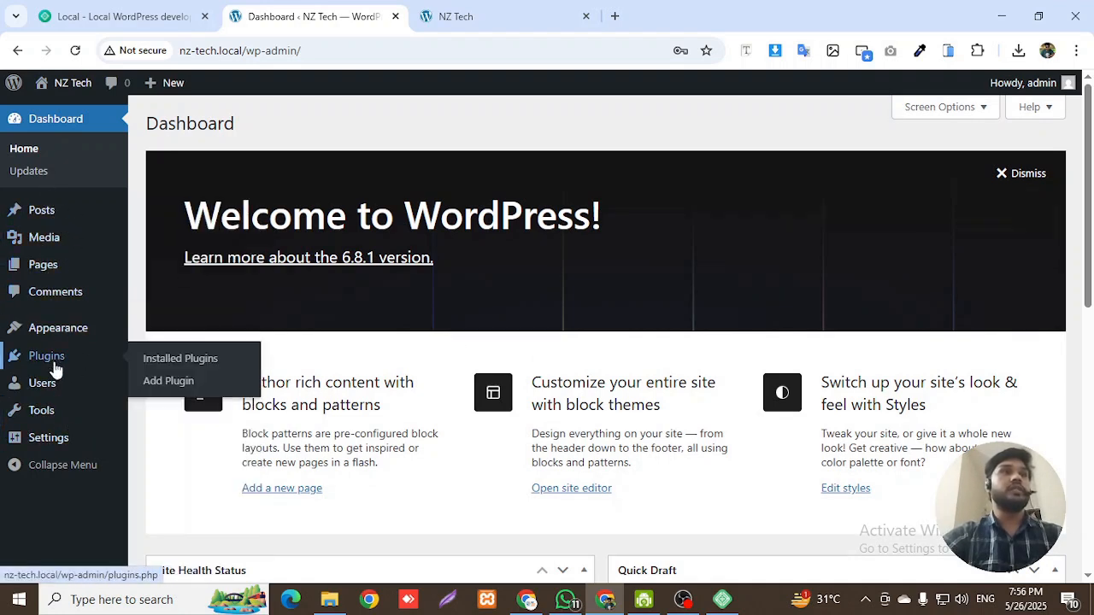
- Look over the admin sidebar menus, then bring the OBS Studio recorder window to the front
{"action": "mouse_move", "coordinate": [59, 213]}
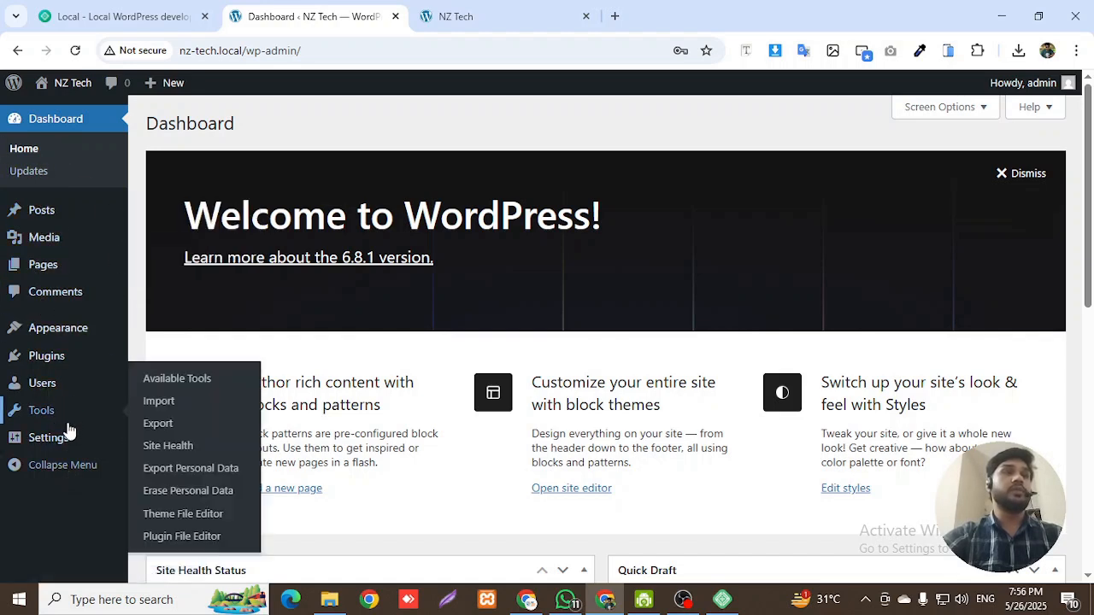
{"action": "mouse_move", "coordinate": [72, 441]}
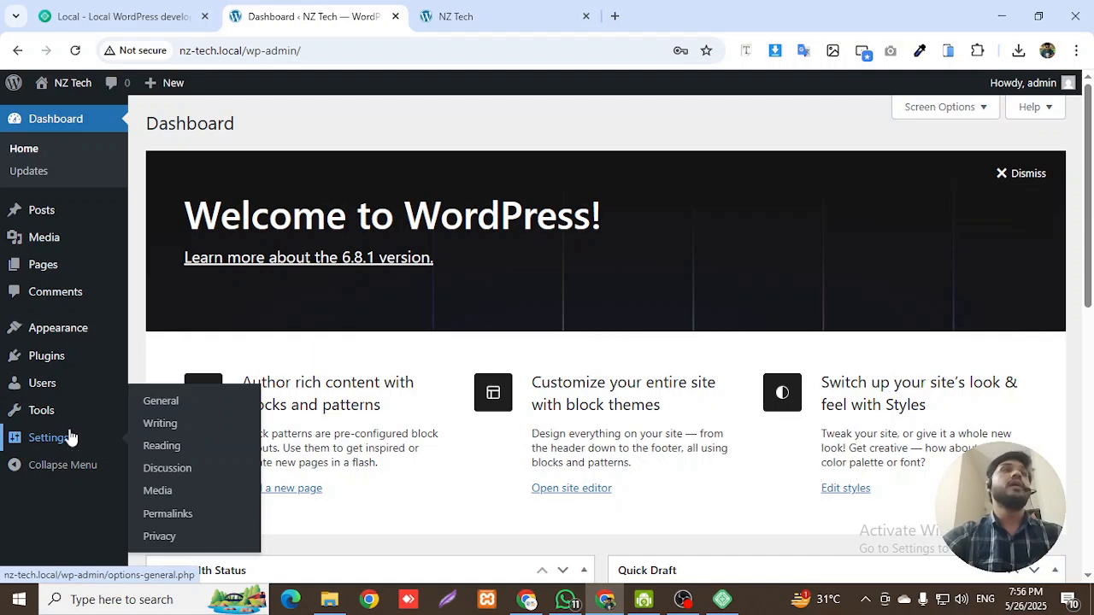
{"action": "mouse_move", "coordinate": [67, 369]}
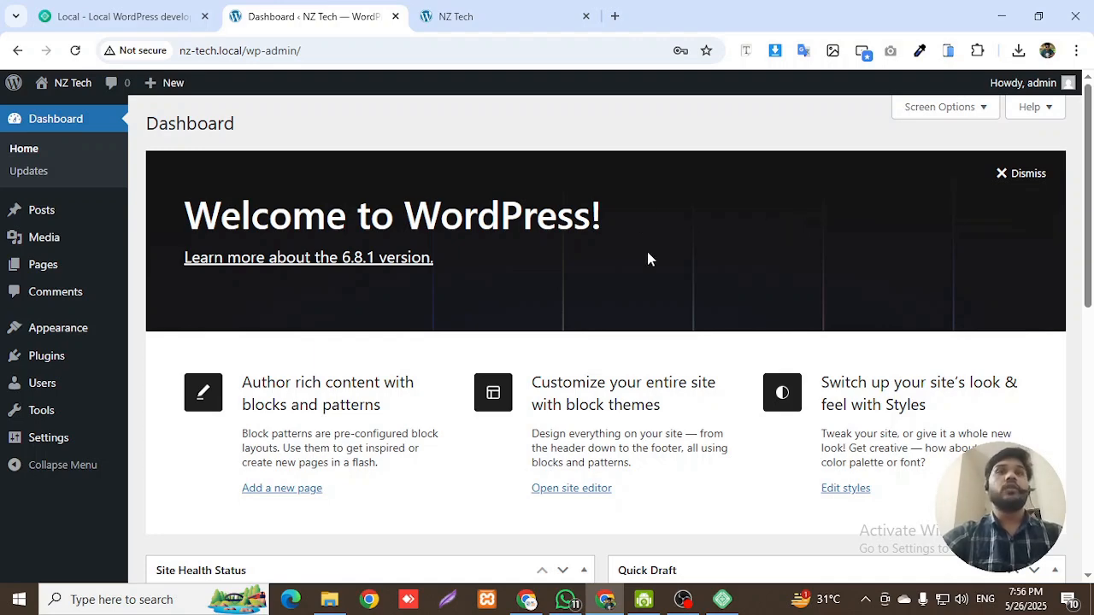
{"action": "scroll", "coordinate": [744, 301], "scroll_direction": "down", "scroll_amount": 4}
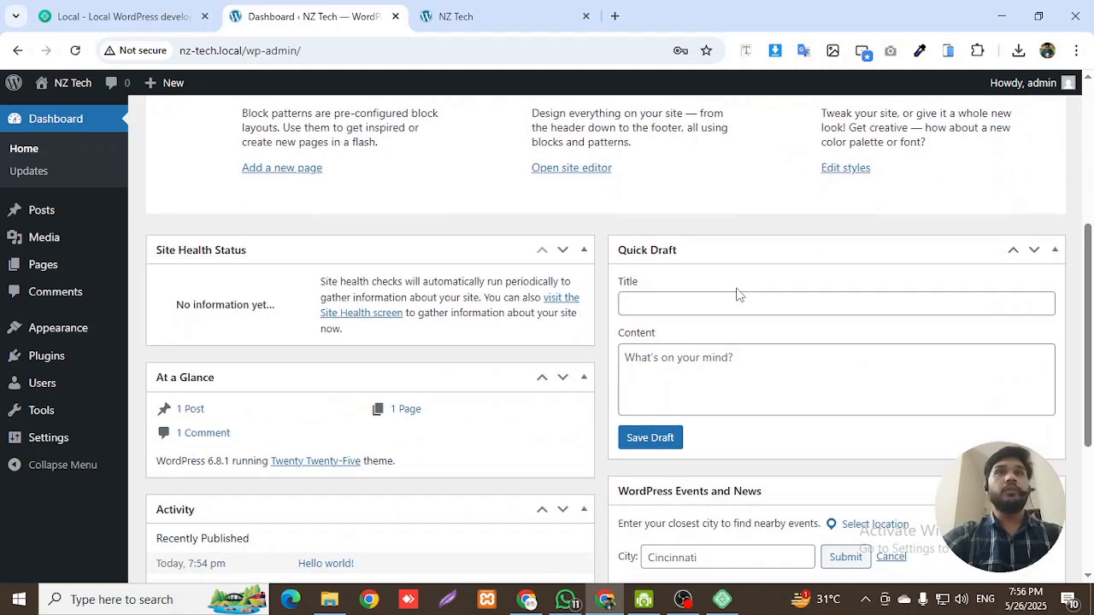
{"action": "scroll", "coordinate": [735, 293], "scroll_direction": "up", "scroll_amount": 2}
{"action": "scroll", "coordinate": [734, 295], "scroll_direction": "up", "scroll_amount": 2}
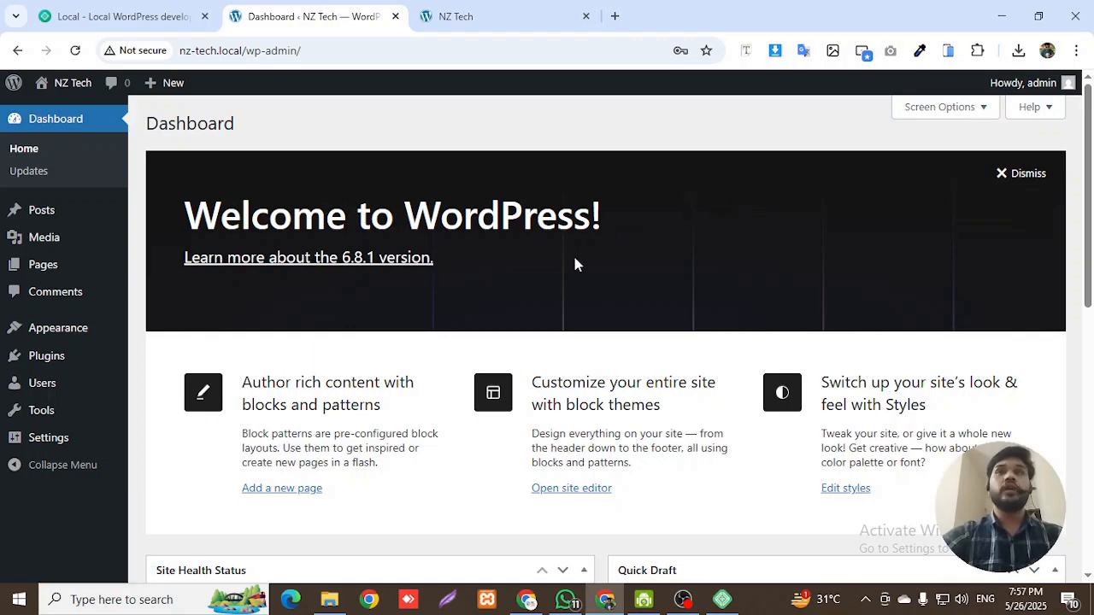
{"action": "scroll", "coordinate": [663, 271], "scroll_direction": "down", "scroll_amount": 2}
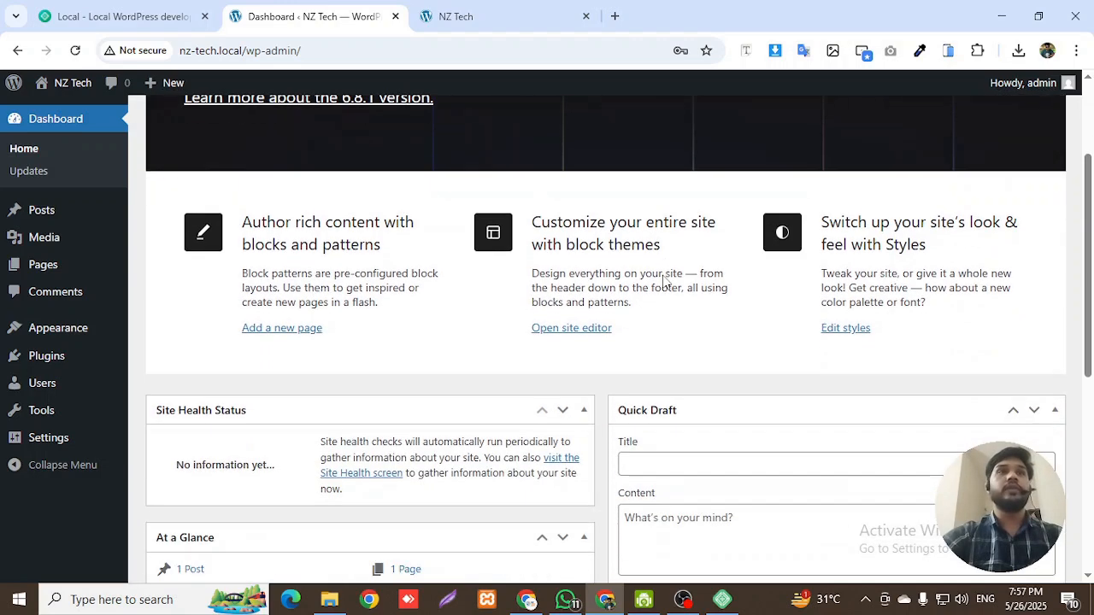
{"action": "scroll", "coordinate": [663, 273], "scroll_direction": "up", "scroll_amount": 2}
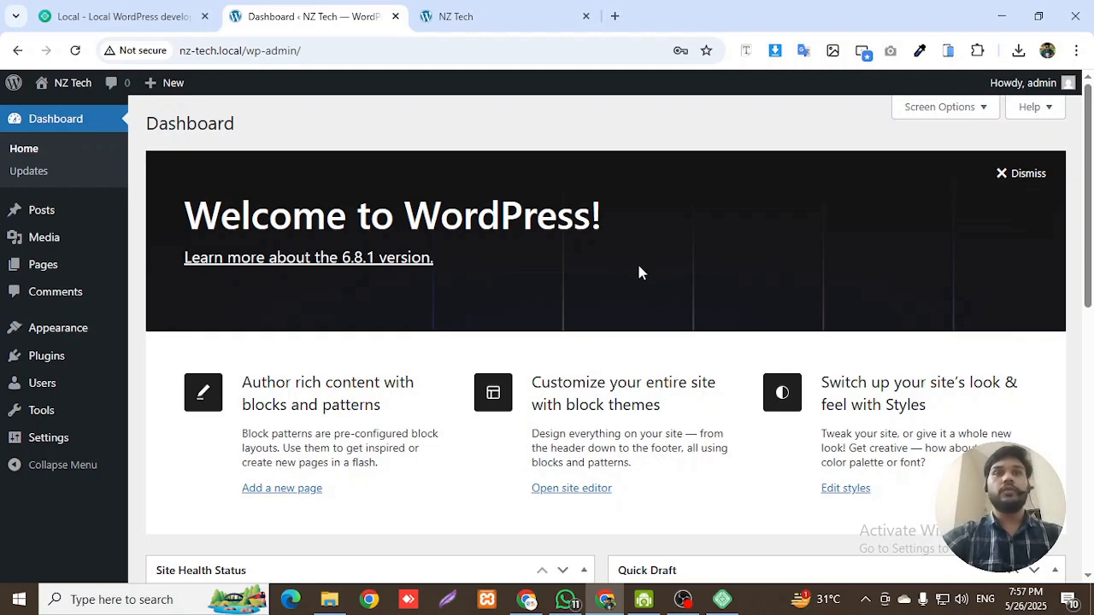
{"action": "left_click", "coordinate": [683, 600]}
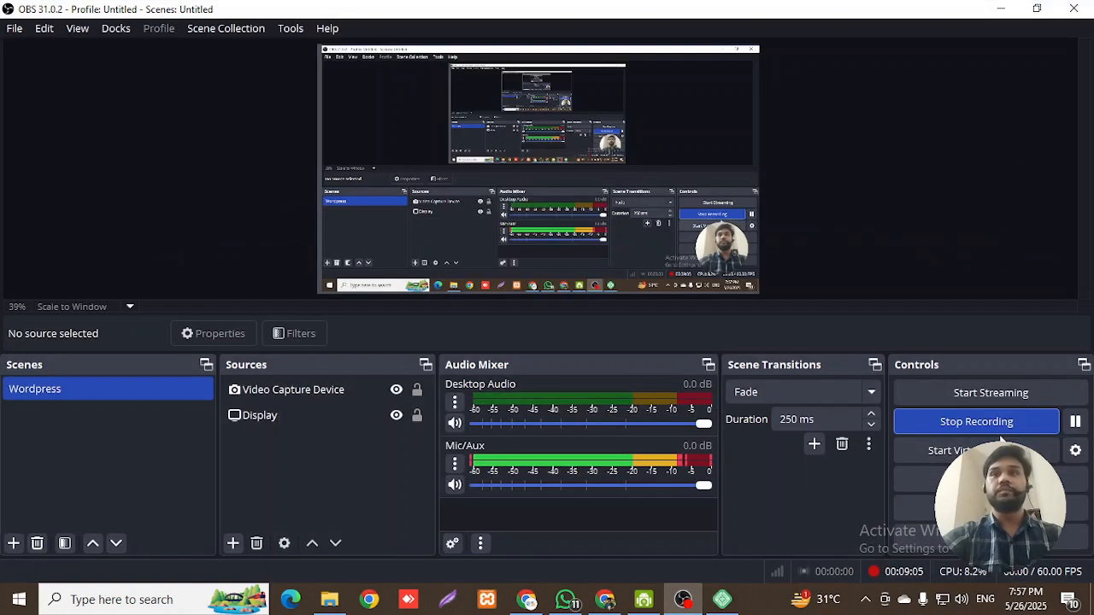